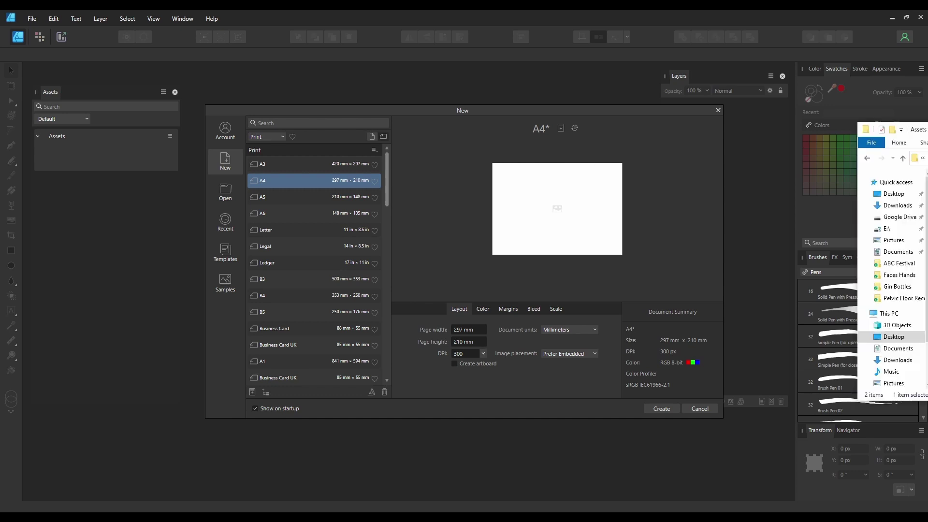
Step: Import the Cartoons.afassets file from the Faces Hands Assets folder into the asset library
drag(927, 145, 615, 72)
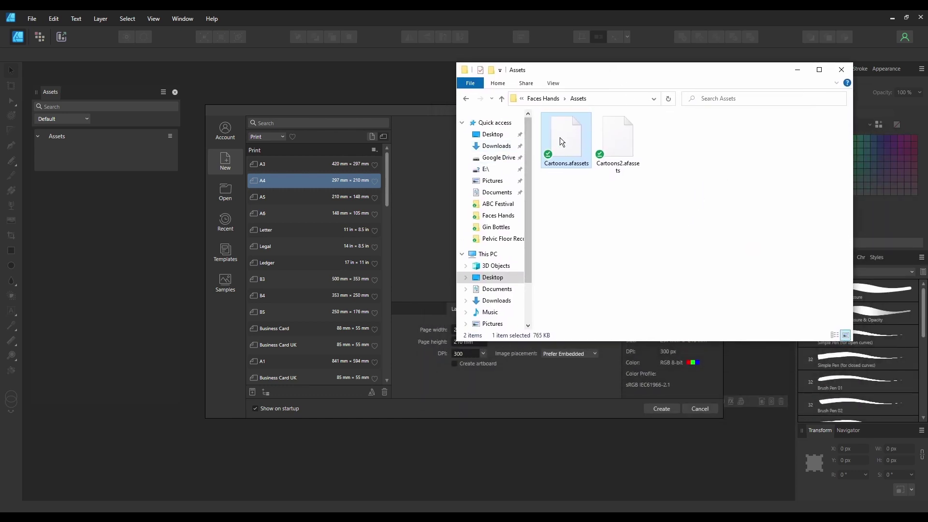
drag(564, 135, 321, 499)
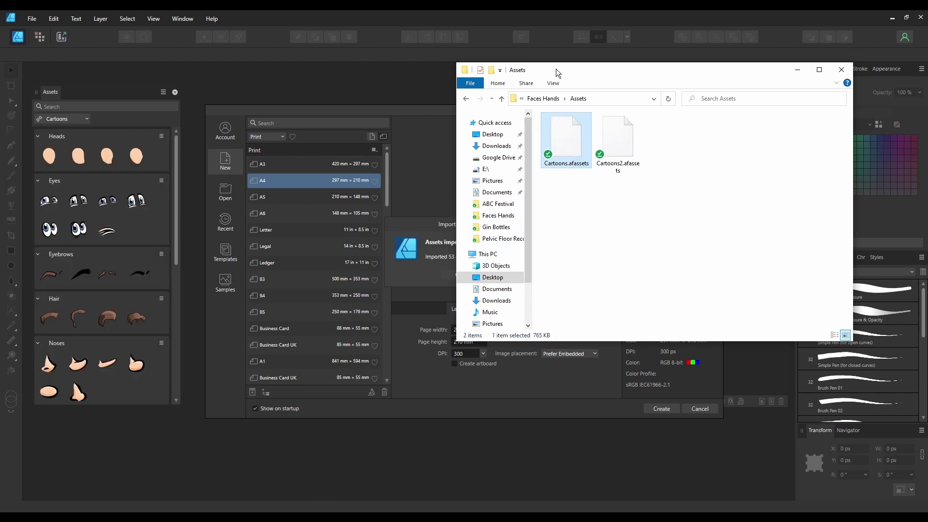
drag(556, 69, 925, 167)
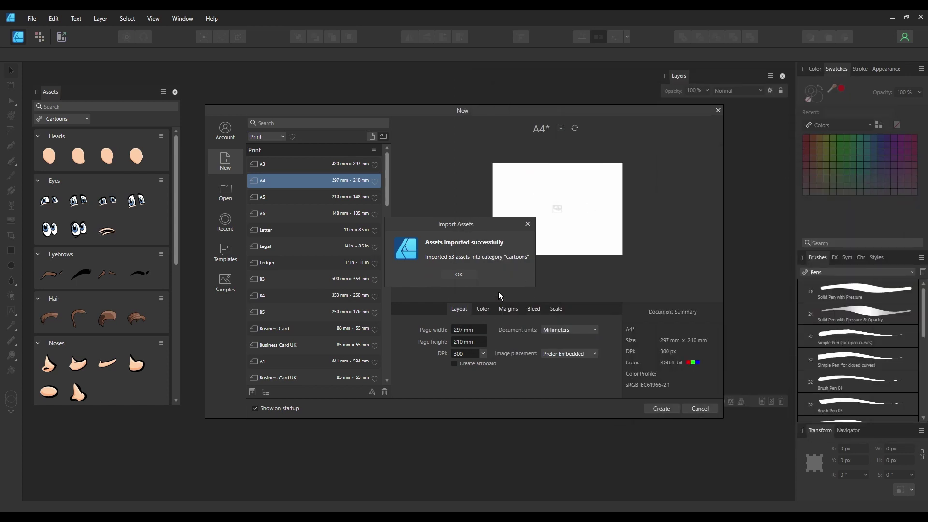
click(461, 274)
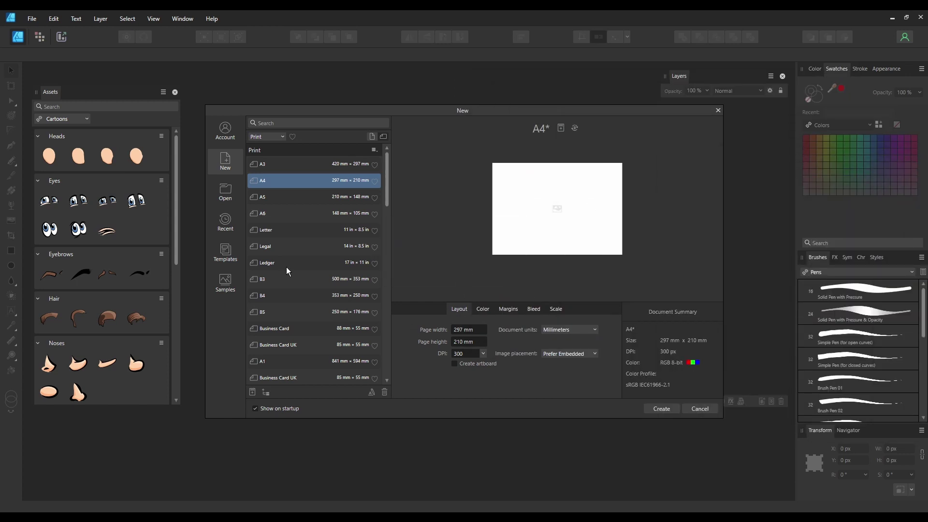
click(163, 92)
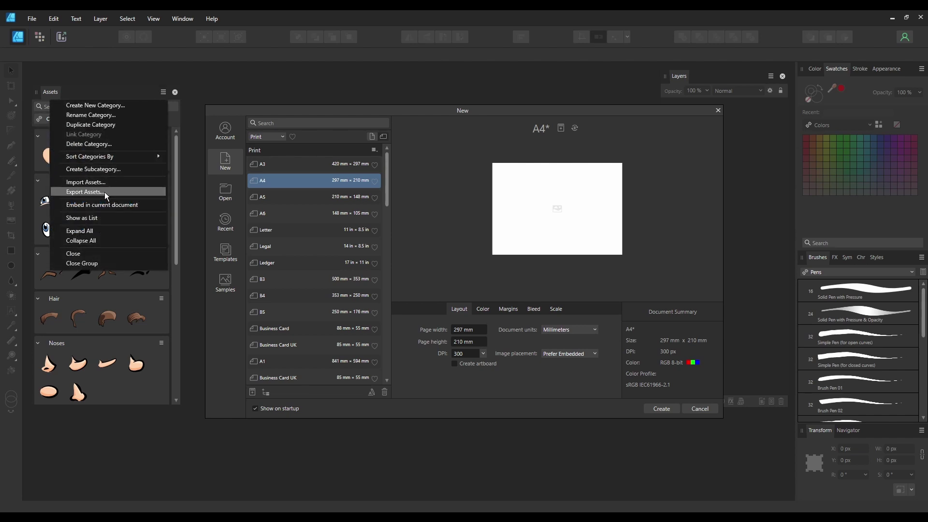
click(83, 182)
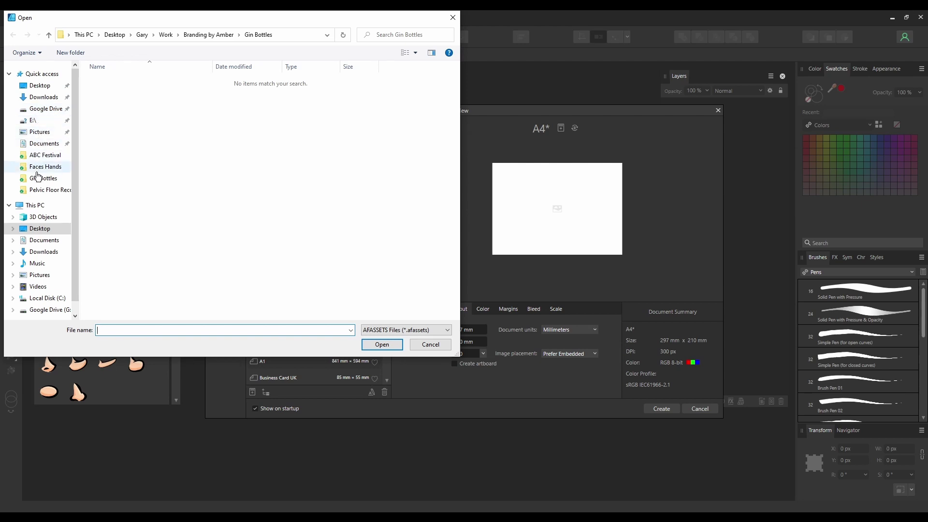
click(41, 170)
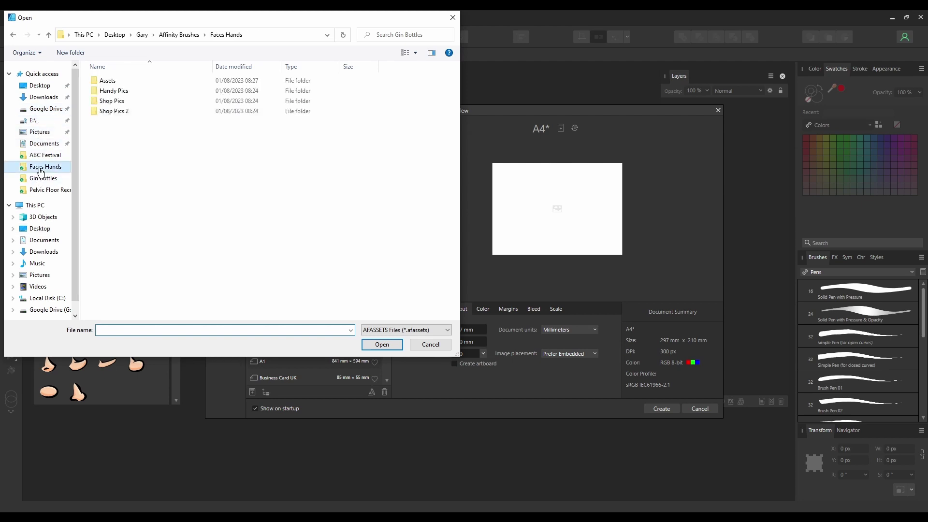
double_click(96, 82)
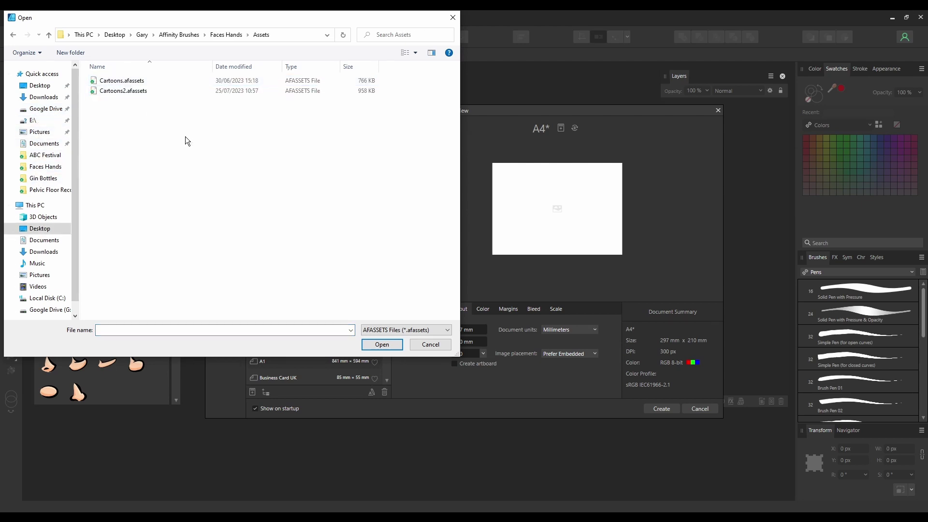
click(419, 346)
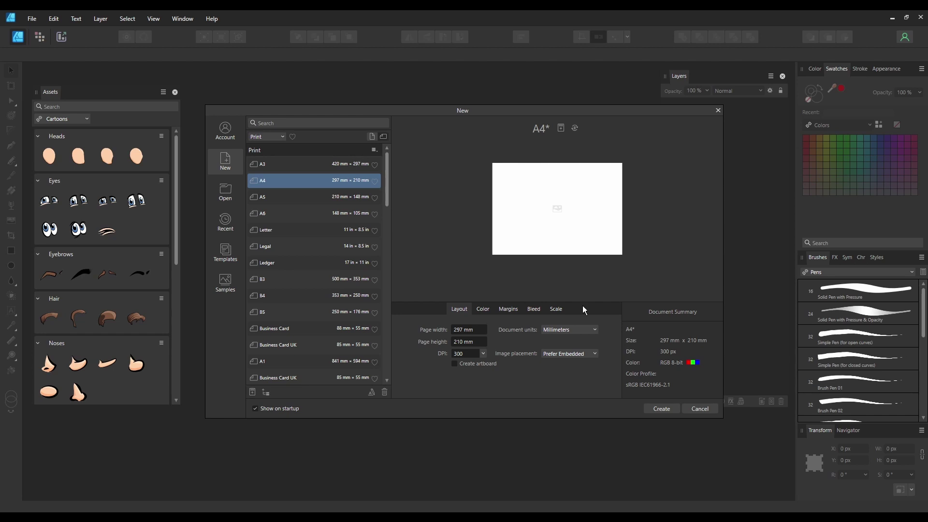
Step: Create the A4 landscape document at 300 DPI, and view the Cartoons 2 asset category before returning to Cartoons
click(661, 409)
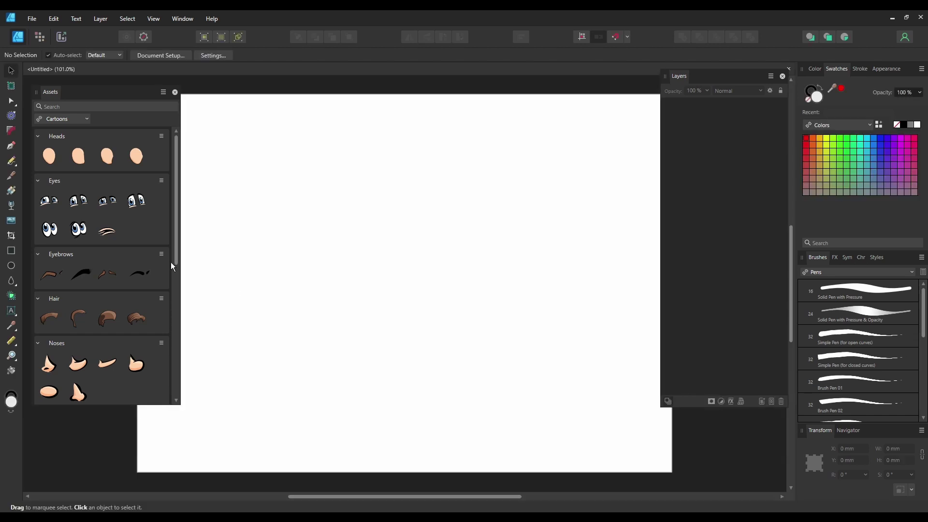
click(66, 123)
click(61, 138)
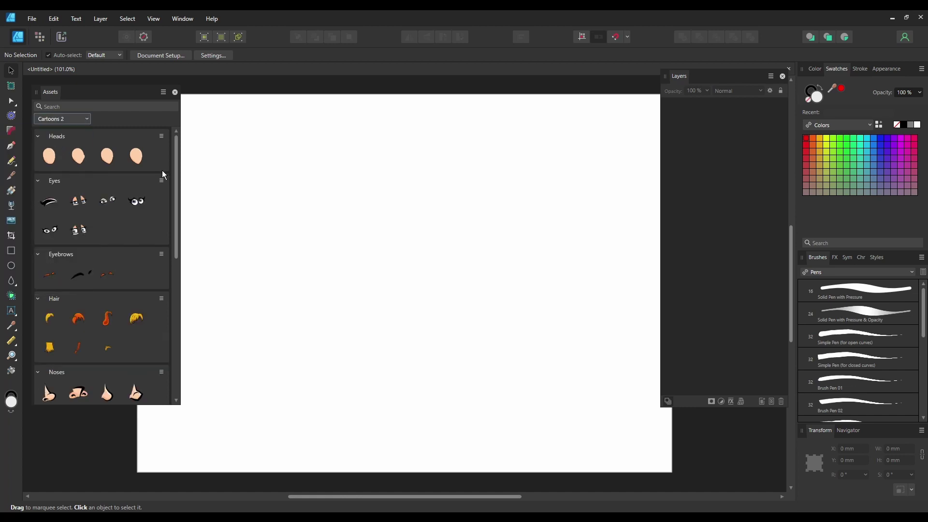
click(45, 120)
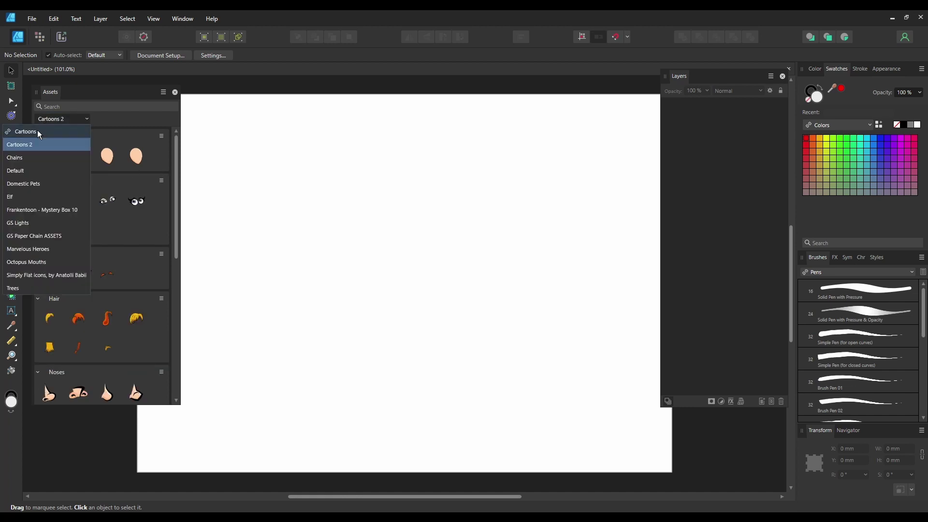
click(38, 130)
Step: Place the first head asset on the page and add the fourth eyes and the first brown eyebrows to it
drag(49, 156, 399, 261)
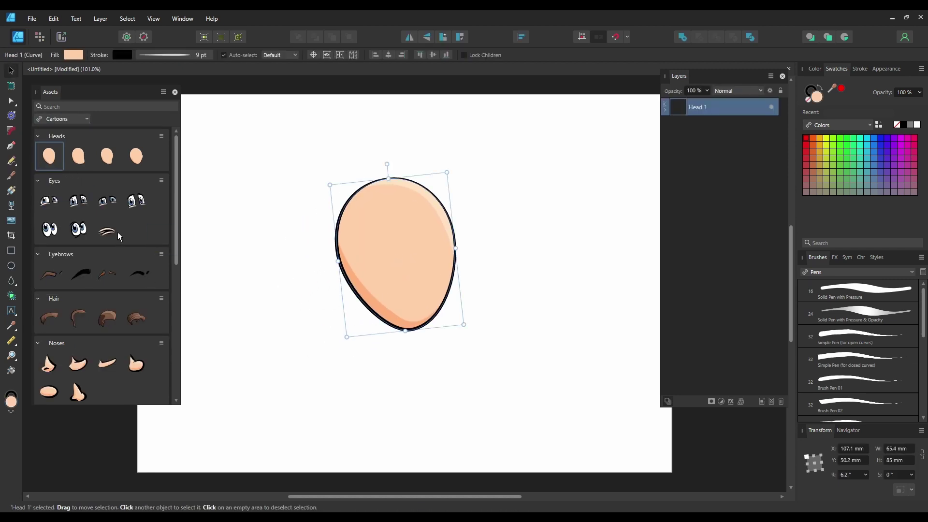
drag(137, 200, 413, 240)
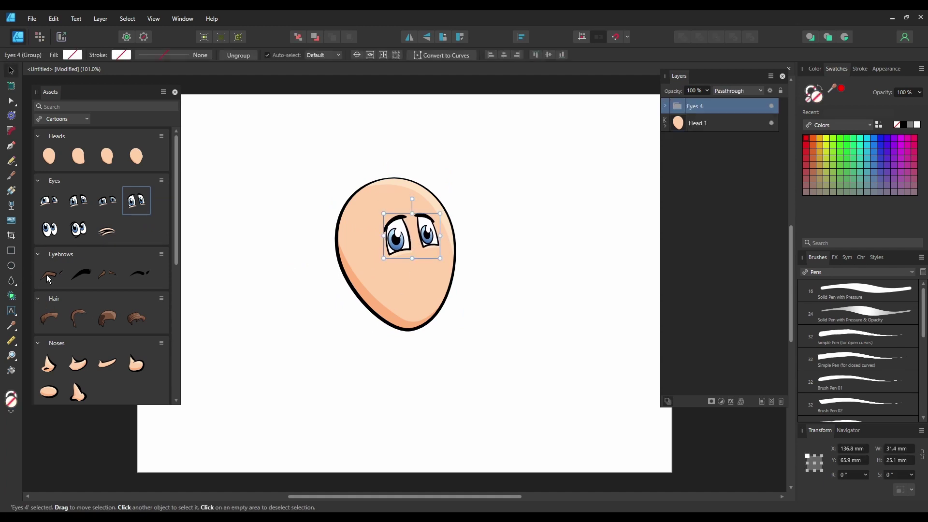
drag(63, 277, 406, 212)
Step: Shift the eyes and eyebrows together slightly down the face
shift+click(405, 243)
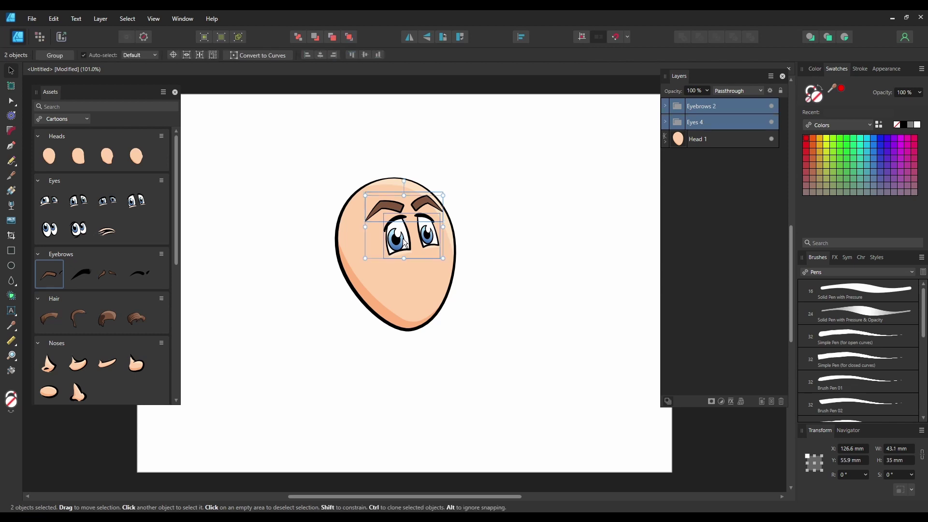
drag(405, 243, 408, 253)
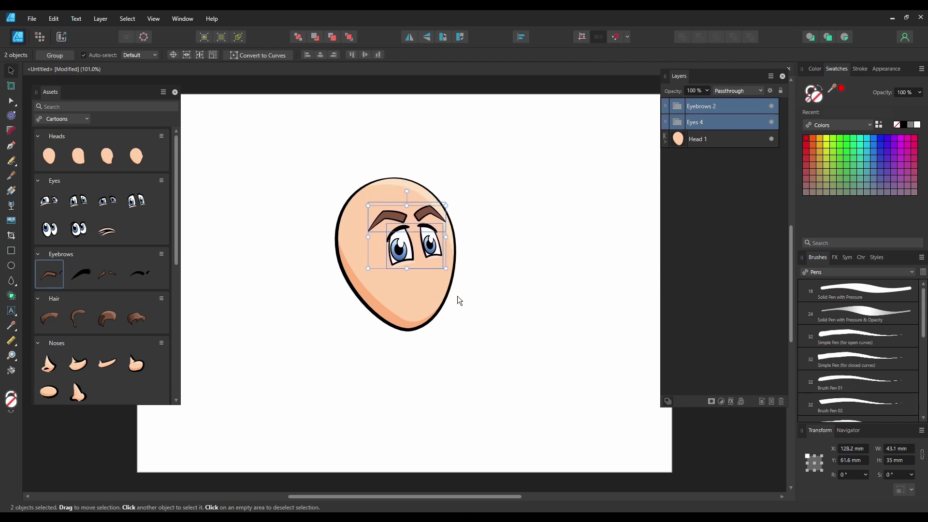
click(482, 325)
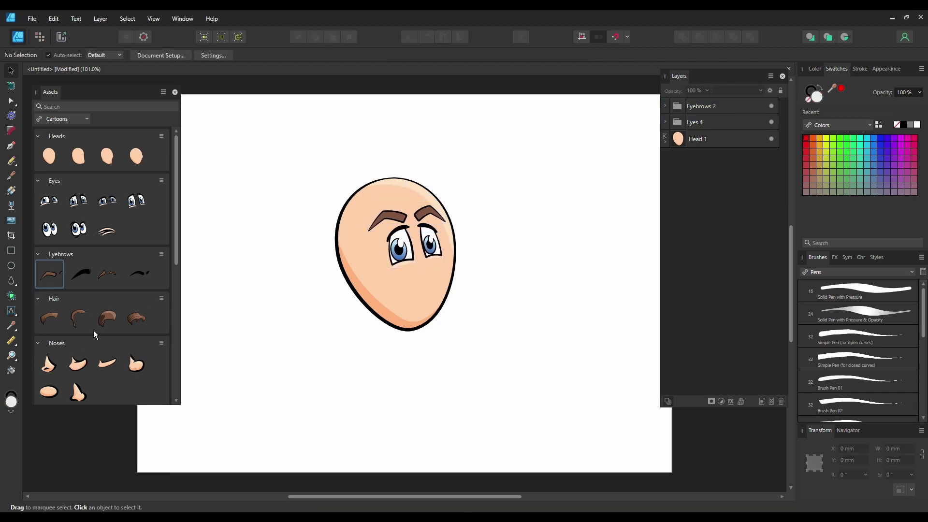
Step: Add the second hair asset to the head and the fourth, rounded nose just below the eyes
drag(78, 325, 392, 245)
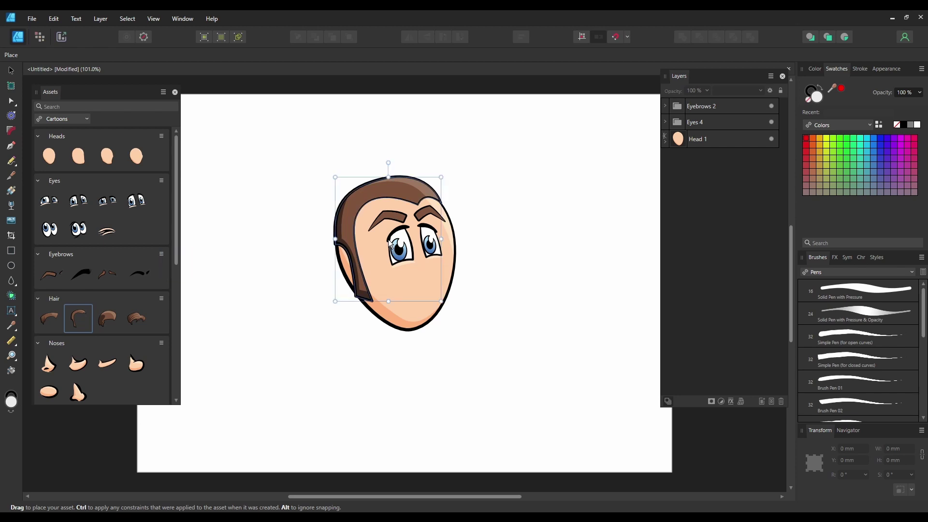
scroll(59, 334, down, 1)
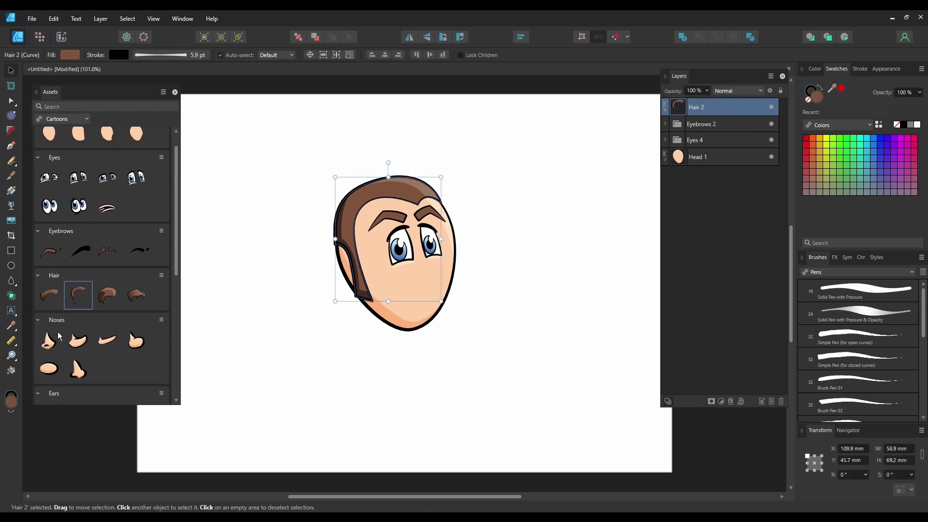
drag(131, 342, 454, 320)
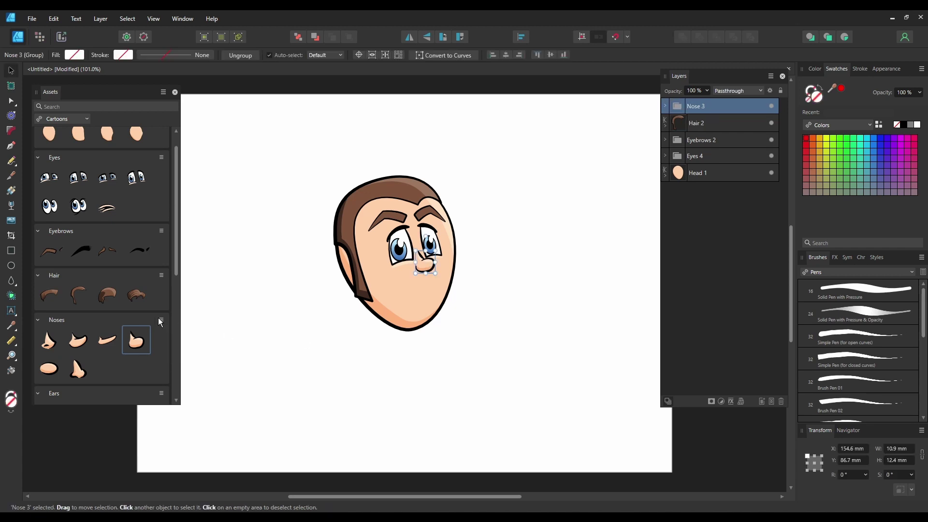
Step: Add the third ear asset at the left side of the head and the second, grinning mouth below the nose
scroll(106, 329, down, 2)
drag(110, 370, 337, 268)
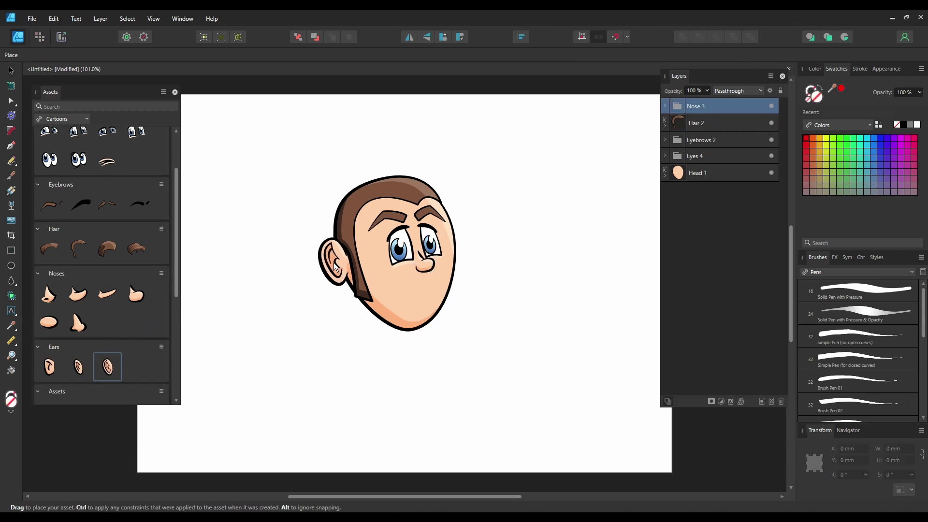
scroll(150, 357, down, 2)
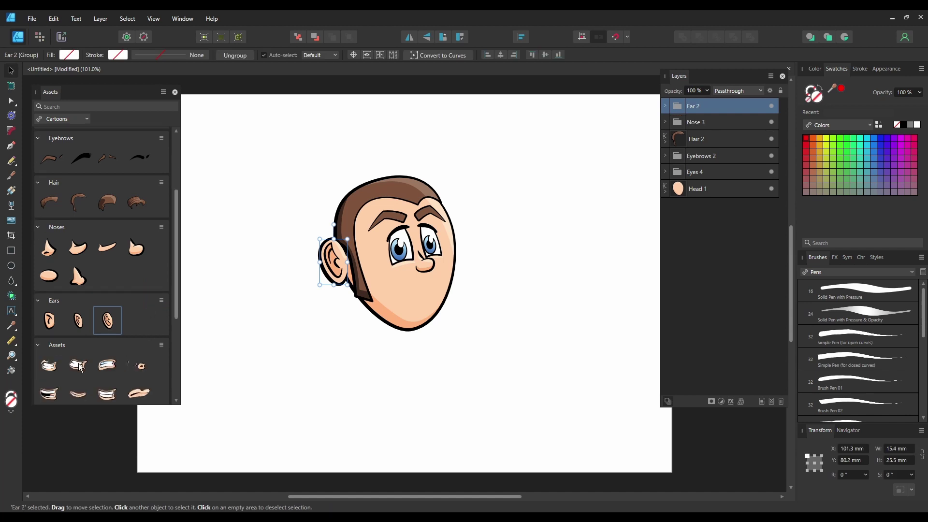
drag(77, 365, 414, 297)
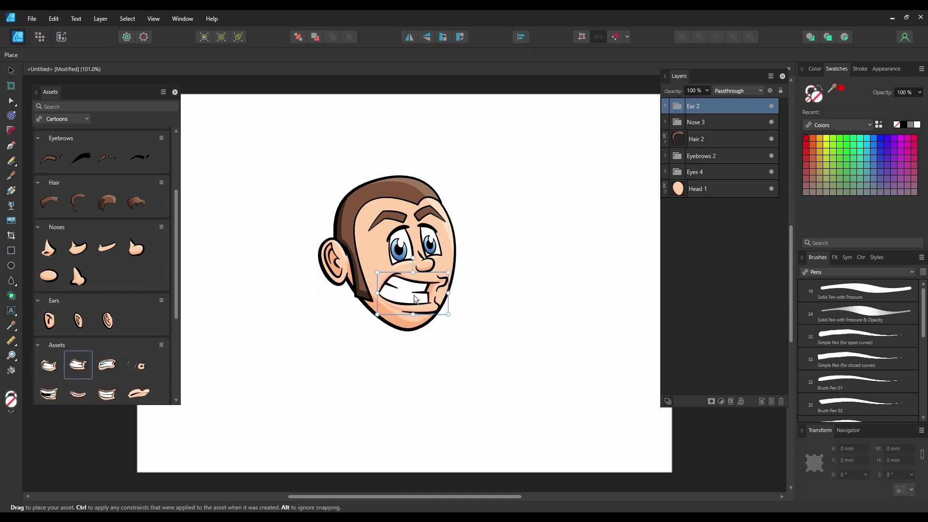
Step: Place the thumbs-up hand from the Hands assets at the lower left of the face
scroll(119, 353, down, 6)
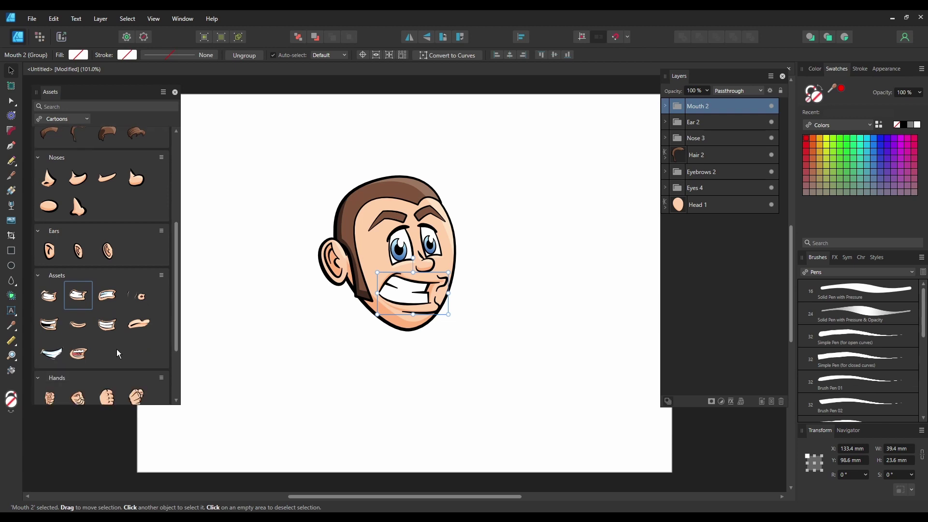
scroll(141, 371, down, 1)
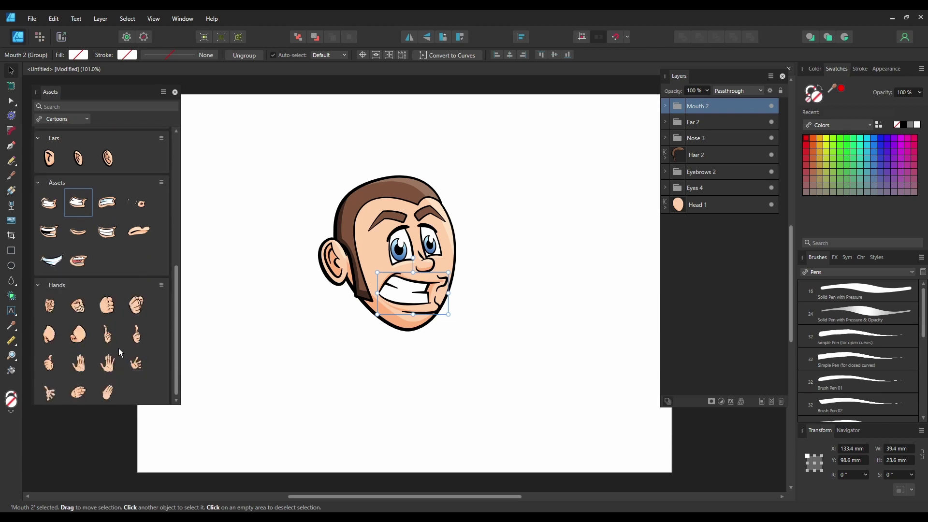
drag(131, 341, 359, 329)
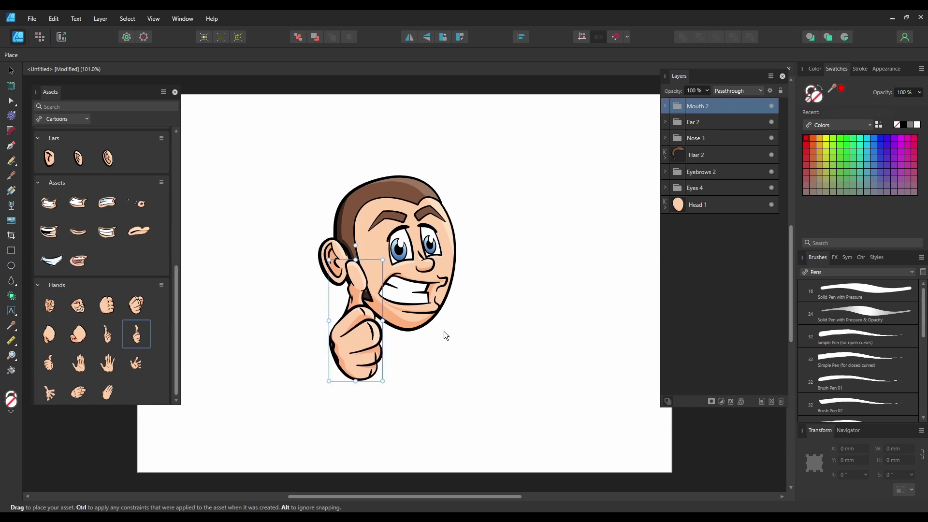
click(479, 338)
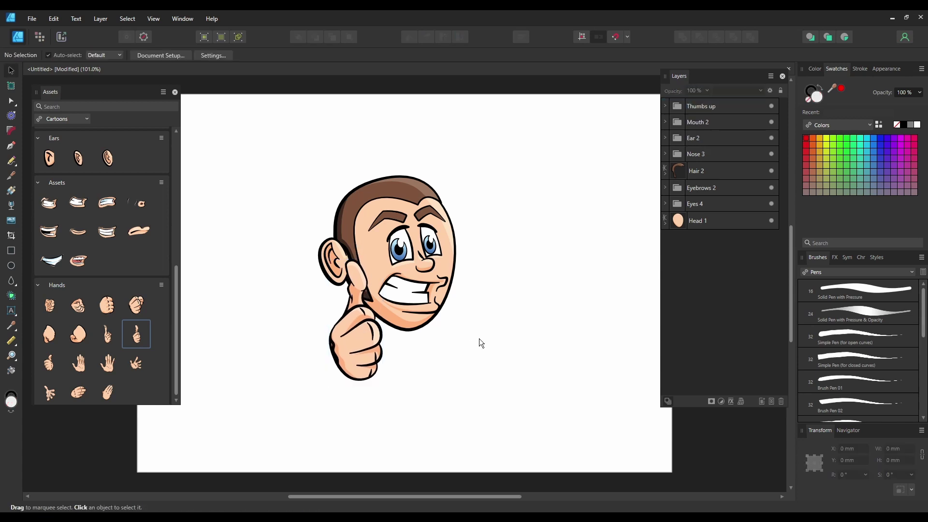
Step: Enlarge the thumbs-up hand to about 36 × 82 mm and move it clear of the face, to the left
click(374, 360)
drag(354, 364, 405, 379)
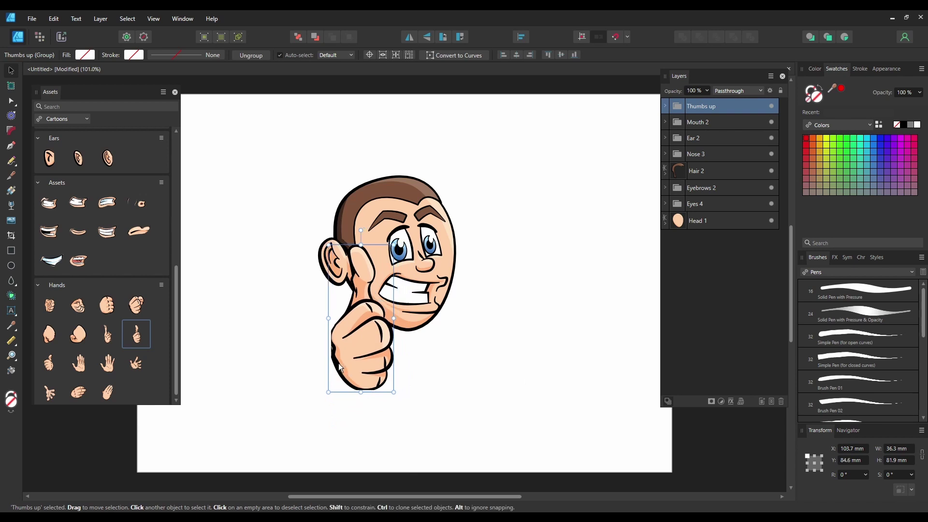
drag(352, 357, 285, 364)
Step: Shrink the ear slightly towards the head
click(325, 261)
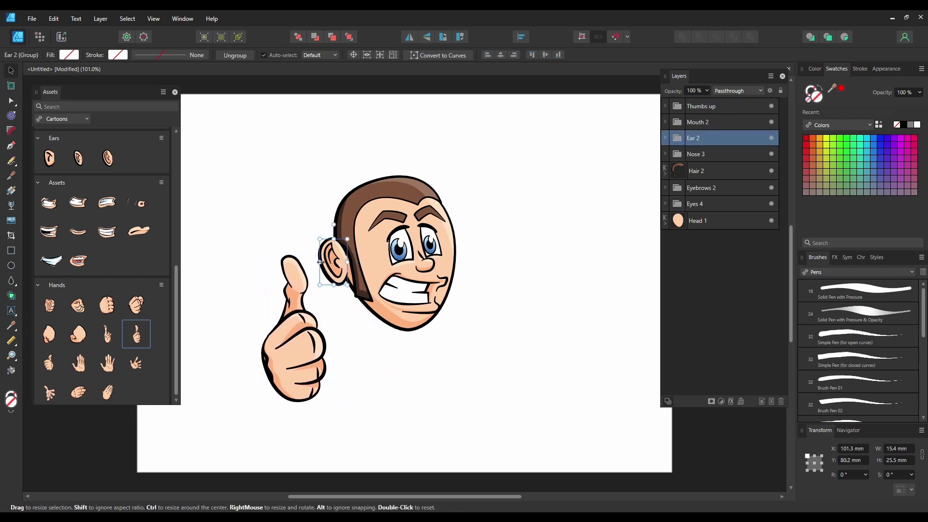
drag(322, 262, 325, 262)
Step: Select the left eye's subgroup inside the Eyes 4 group
click(398, 256)
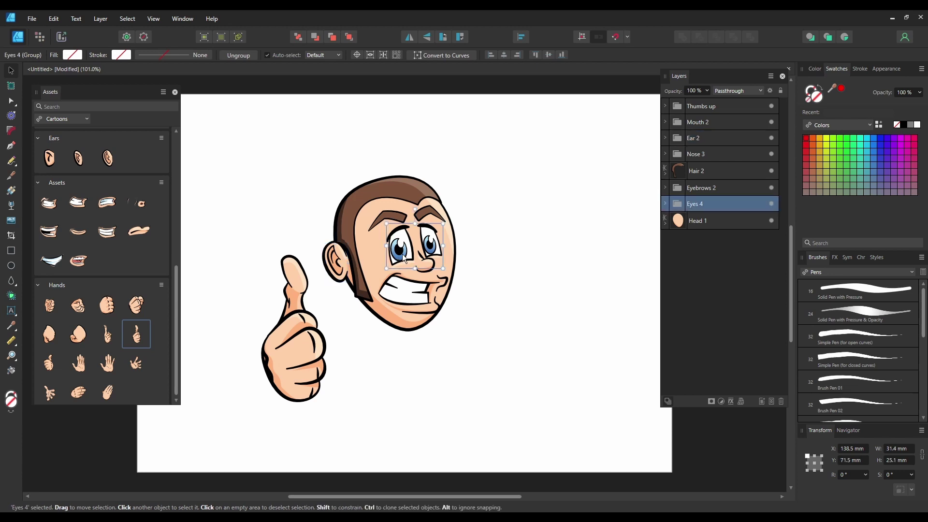
click(664, 205)
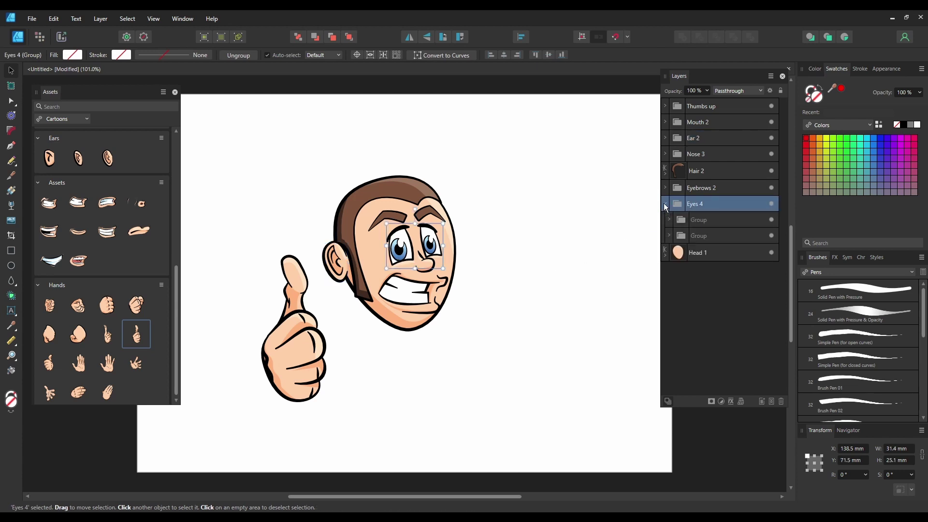
click(722, 220)
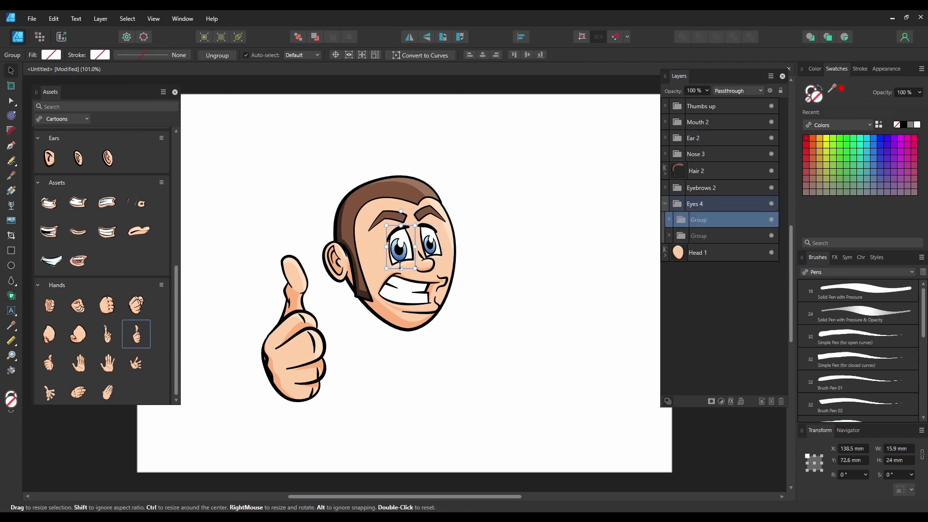
Step: Try shrinking the left eye to about 12 × 18 mm, then undo the change
drag(401, 267, 403, 251)
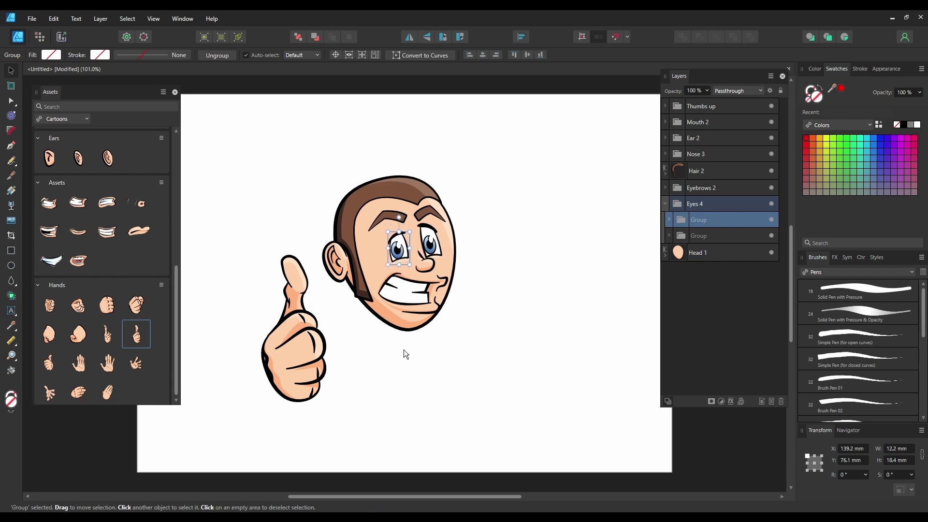
key(ctrl+z)
key(ctrl+z)
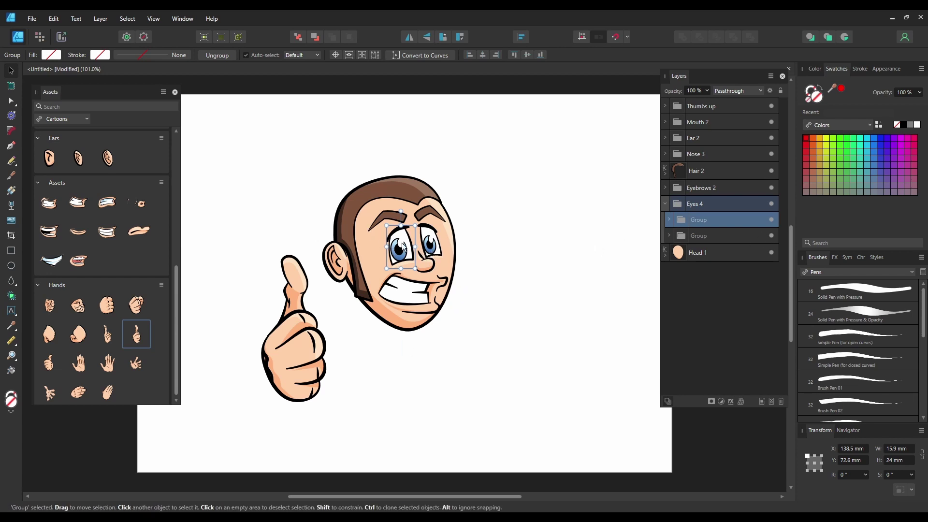
Step: Move the left eye slightly outward, to about X 136.8 mm, Y 72.3 mm
drag(400, 247, 398, 246)
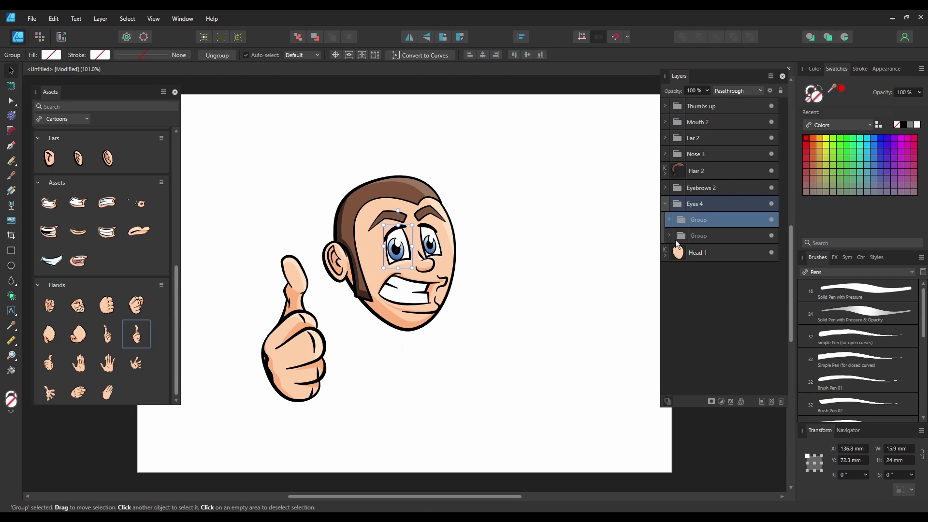
Step: Move the right eye's subgroup in Eyes 4 slightly outward and up, to about X 157.9 mm, Y 71 mm
click(727, 236)
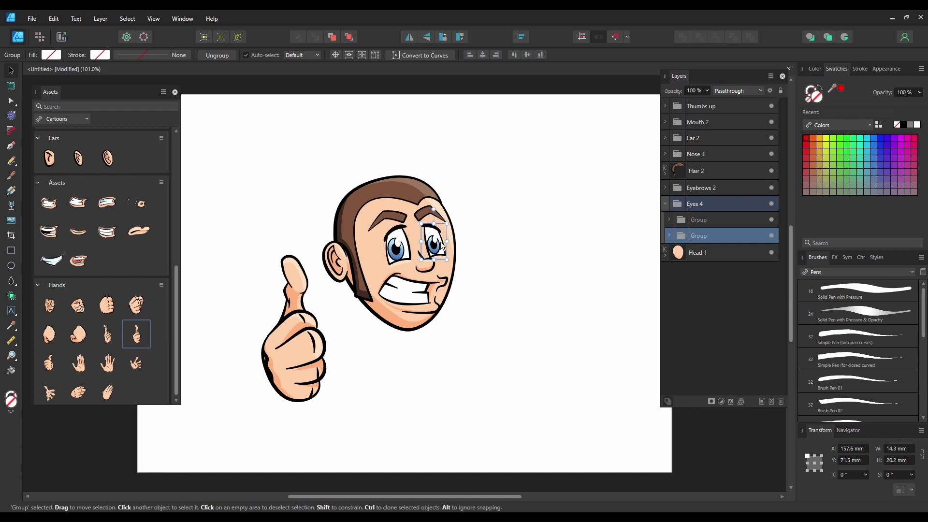
drag(439, 243, 441, 245)
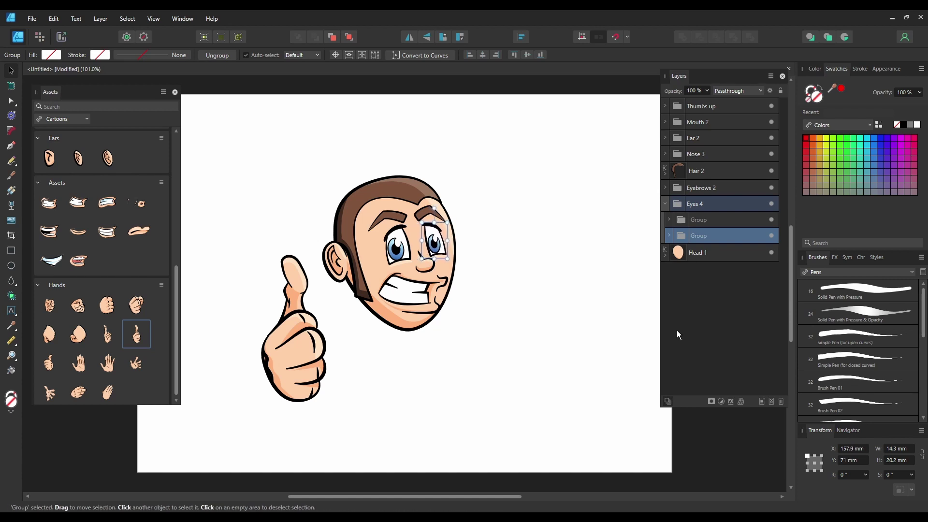
Step: Expand both eye subgroups down to their Pupil groups and select the two blue iris curves together
click(668, 220)
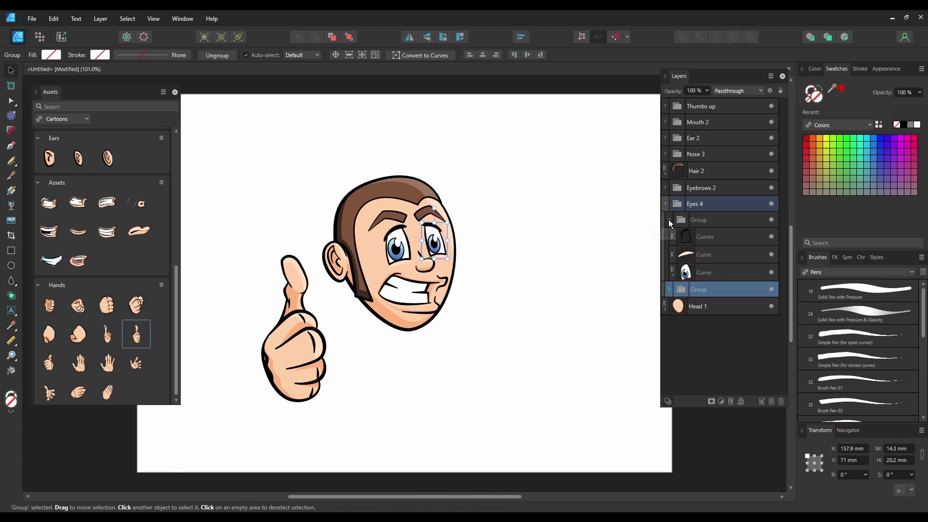
click(674, 278)
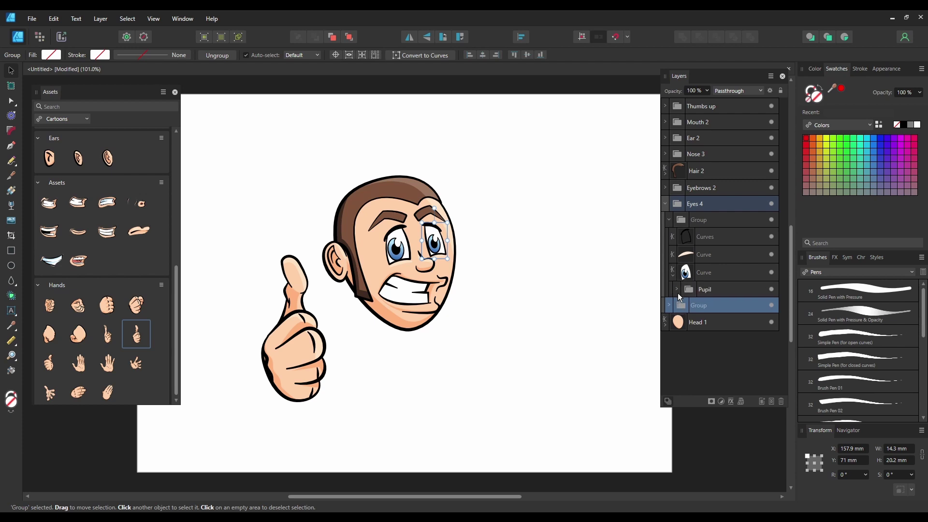
click(677, 288)
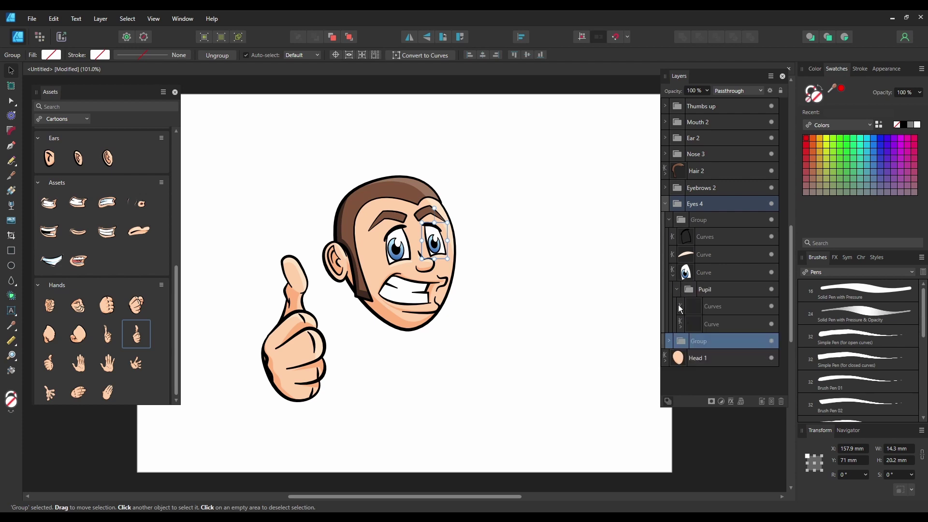
click(669, 342)
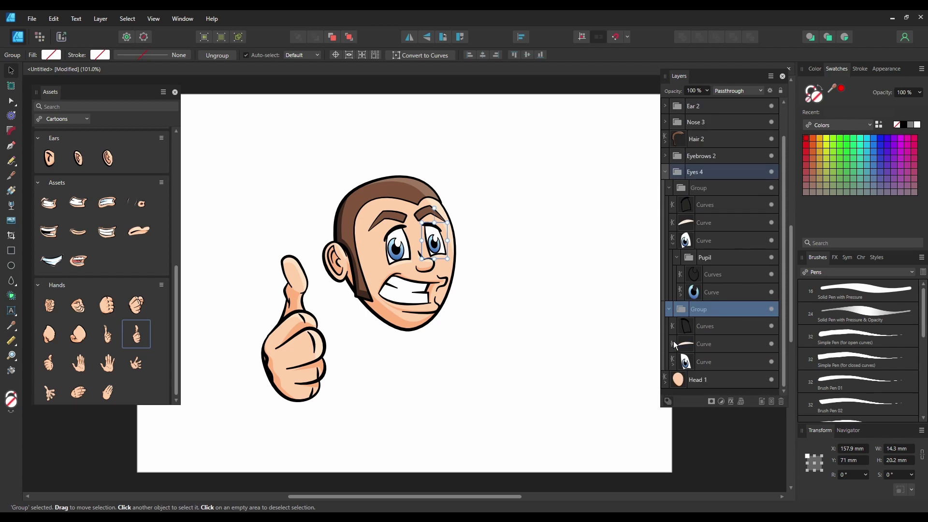
click(673, 364)
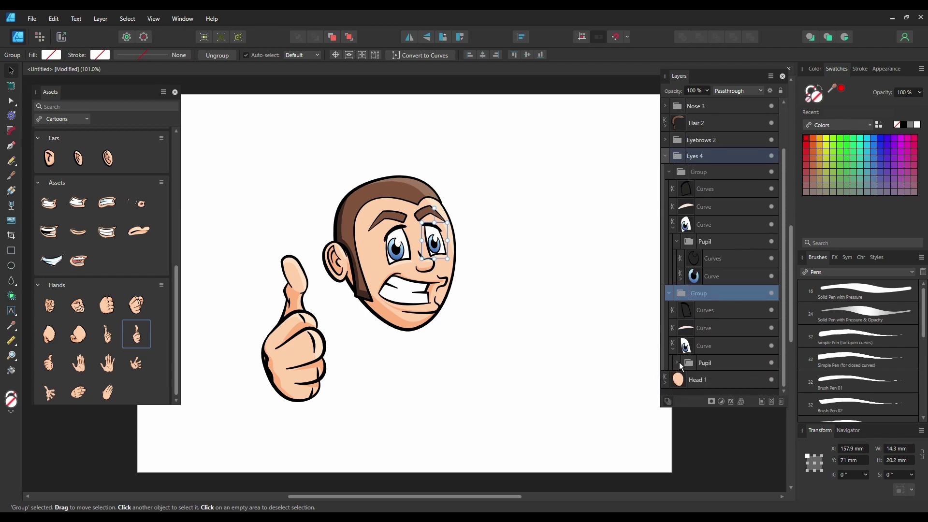
click(676, 361)
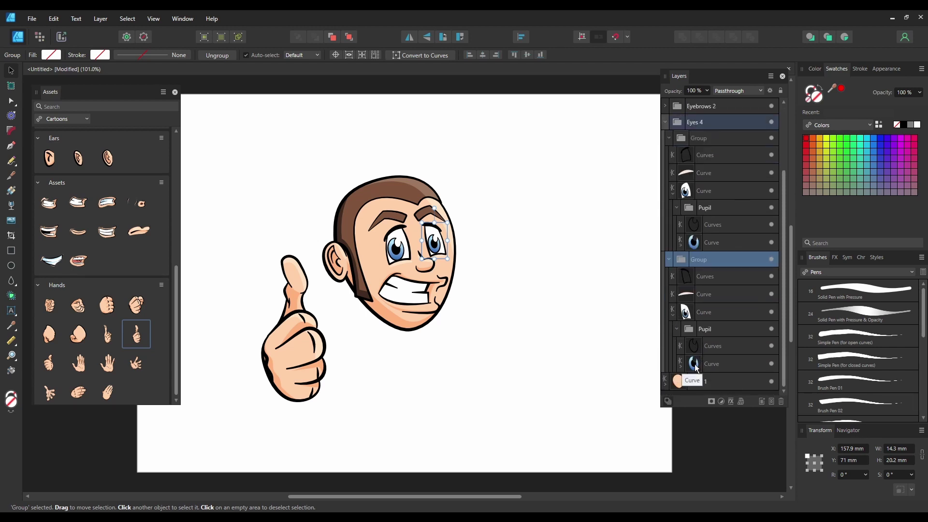
click(722, 245)
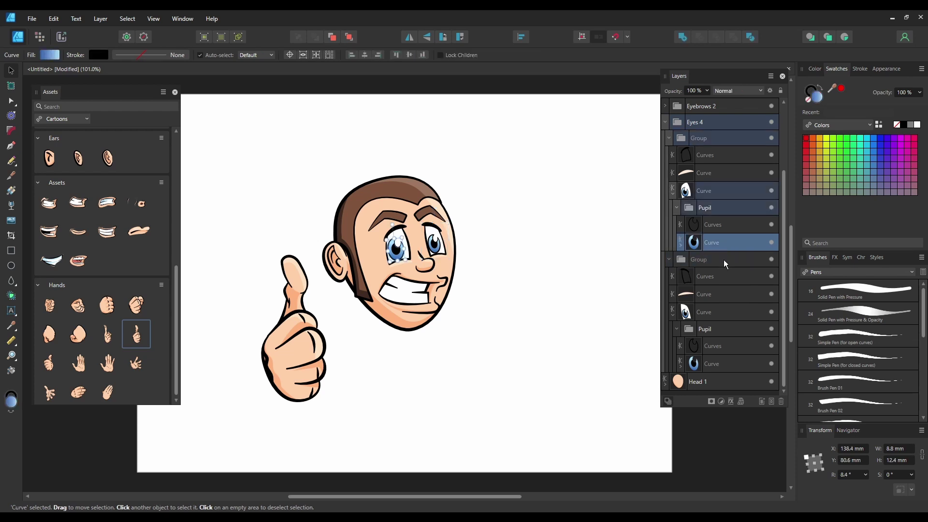
ctrl+click(729, 366)
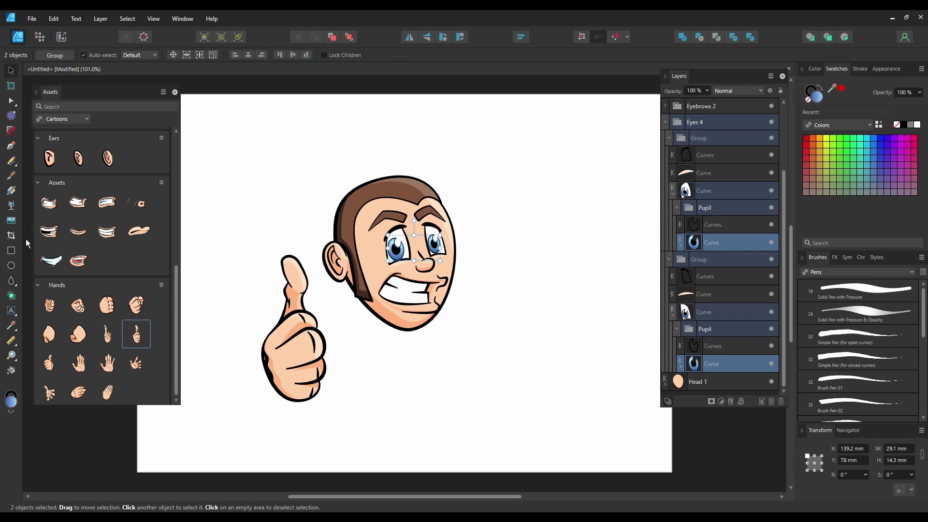
Step: With the Fill tool, recolour the dark stop of the irises' linear gradient to green 38AE2E using the HSL colour wheel
click(10, 191)
click(154, 54)
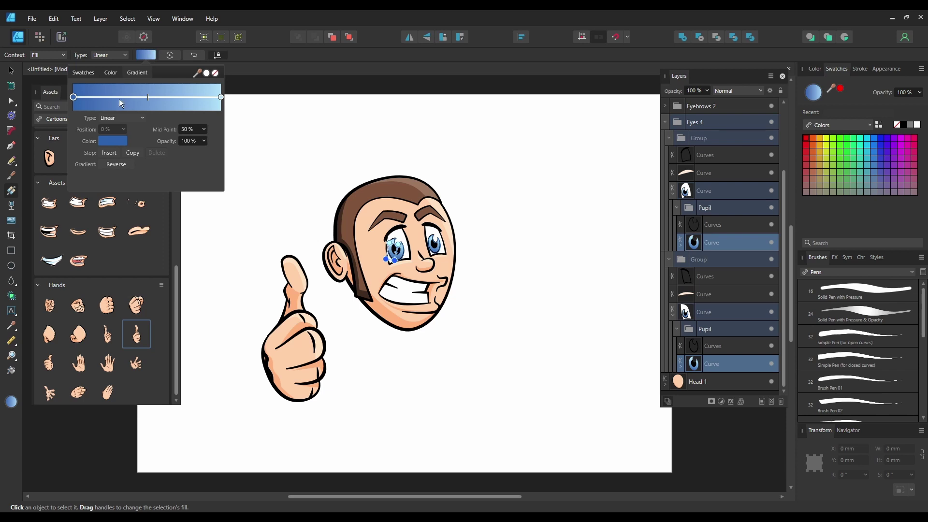
click(73, 97)
click(113, 142)
click(84, 159)
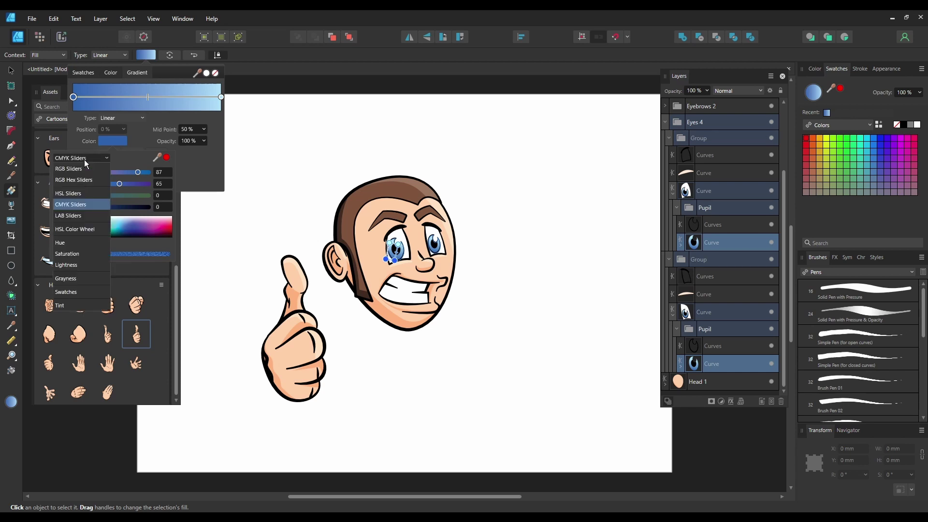
click(81, 229)
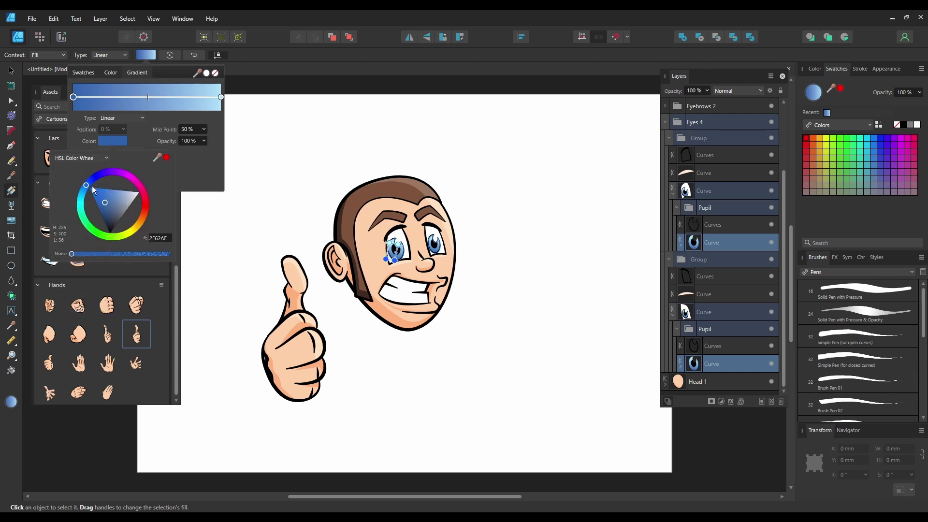
drag(86, 188, 103, 233)
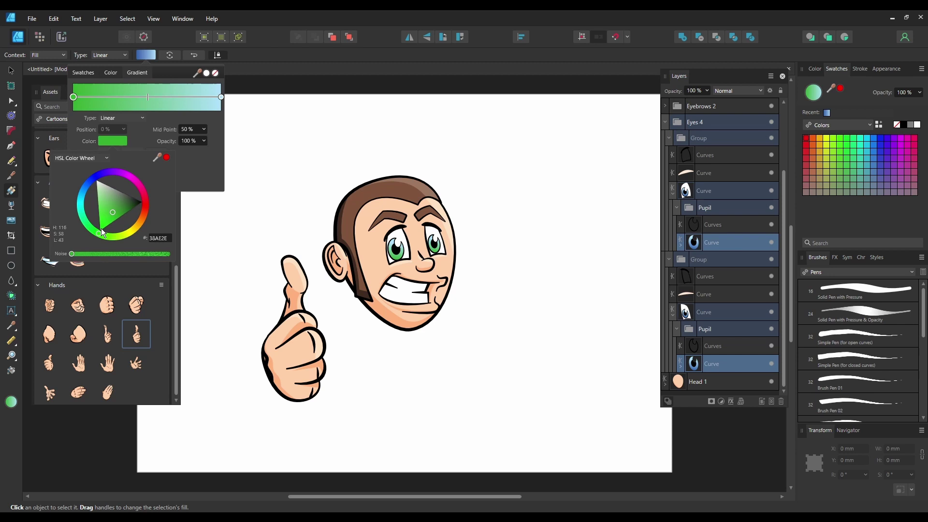
Step: Change the starting stop of the irises' gradient to purple AE2E9A
click(221, 98)
click(123, 140)
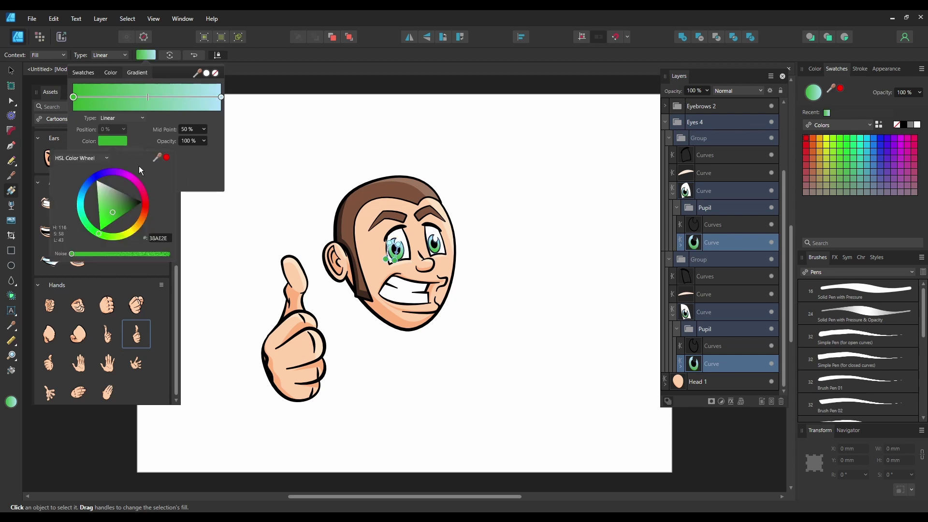
drag(99, 234, 141, 167)
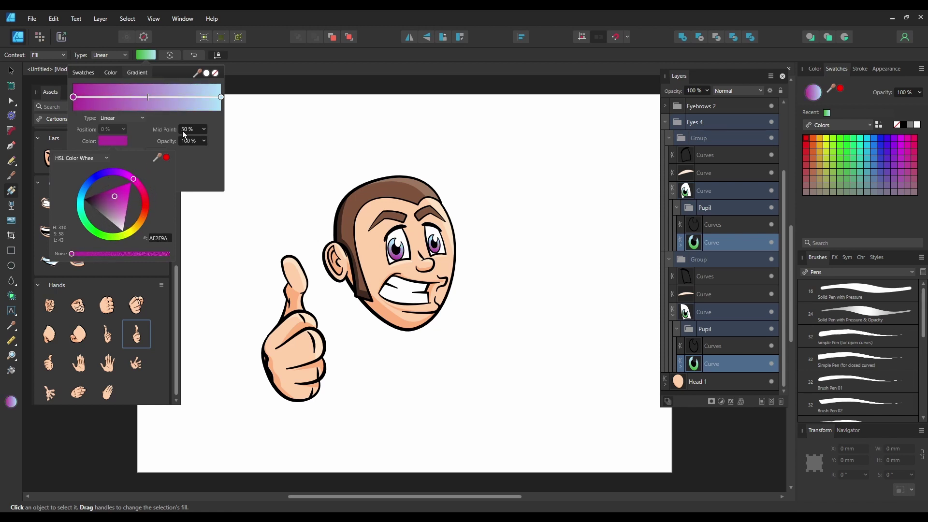
Step: Recolour the end stop of the irises' gradient to pale green D9FAAF and deselect the curves
click(221, 97)
click(222, 97)
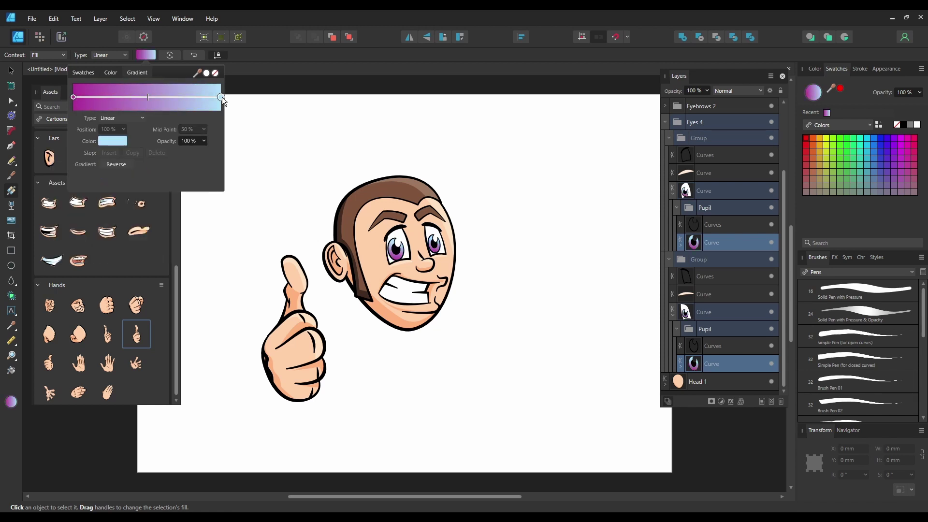
click(120, 141)
drag(83, 196, 115, 240)
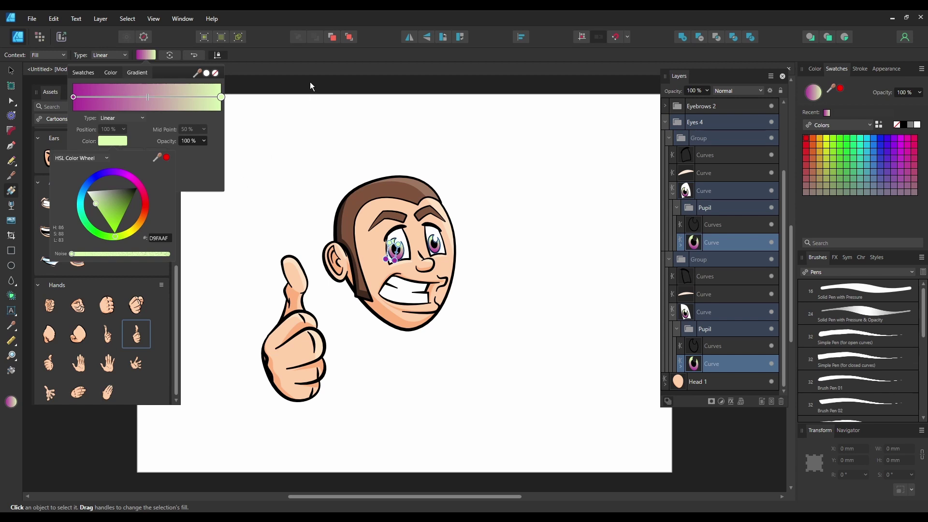
click(320, 148)
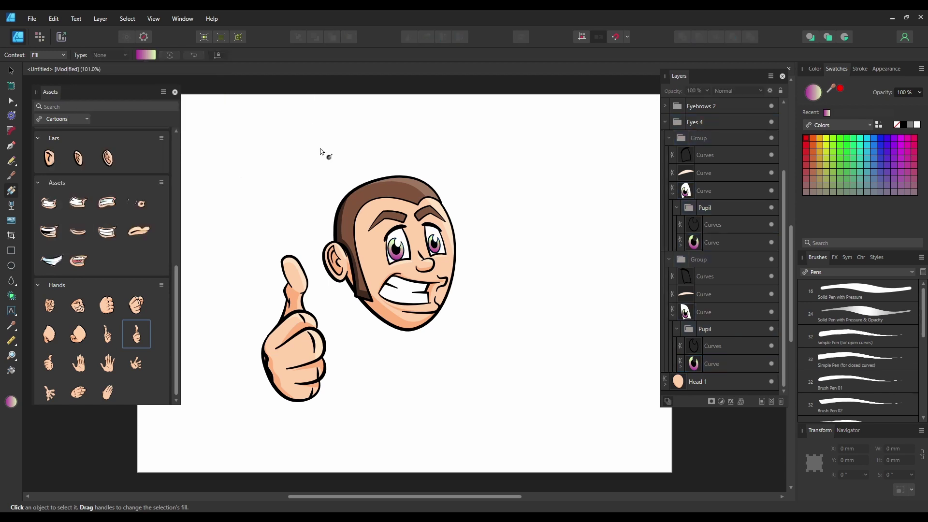
Step: Collapse the two eye subgroups and the Eyes 4 group in the layer list
click(669, 259)
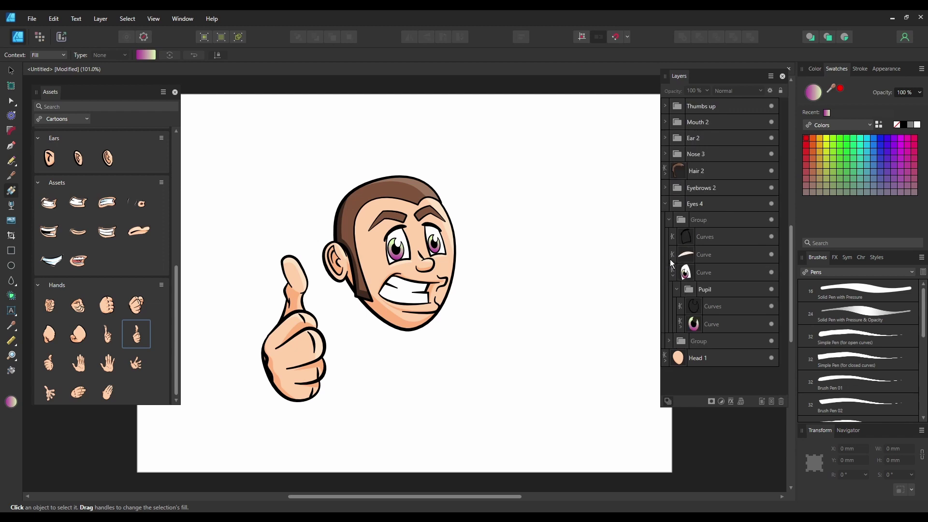
click(668, 220)
click(665, 204)
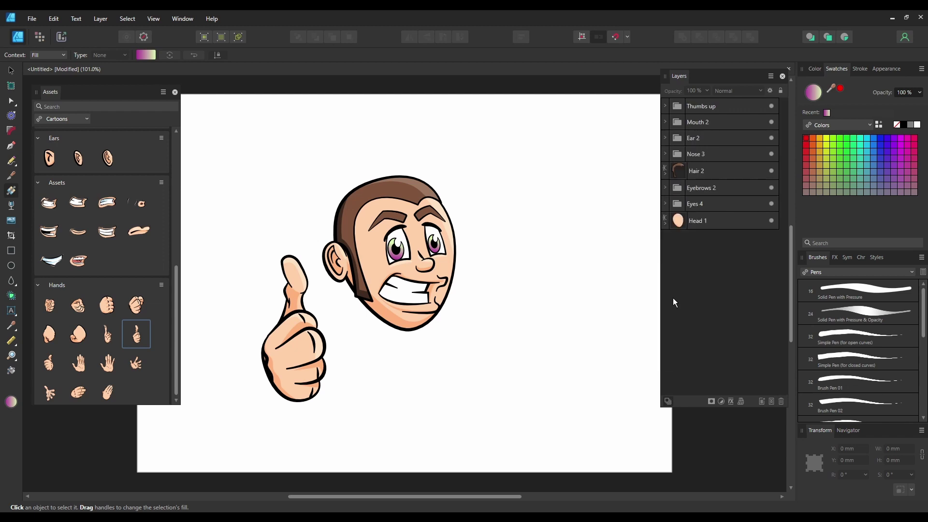
Step: Select every object that shares the fill colour of Head 1
click(733, 219)
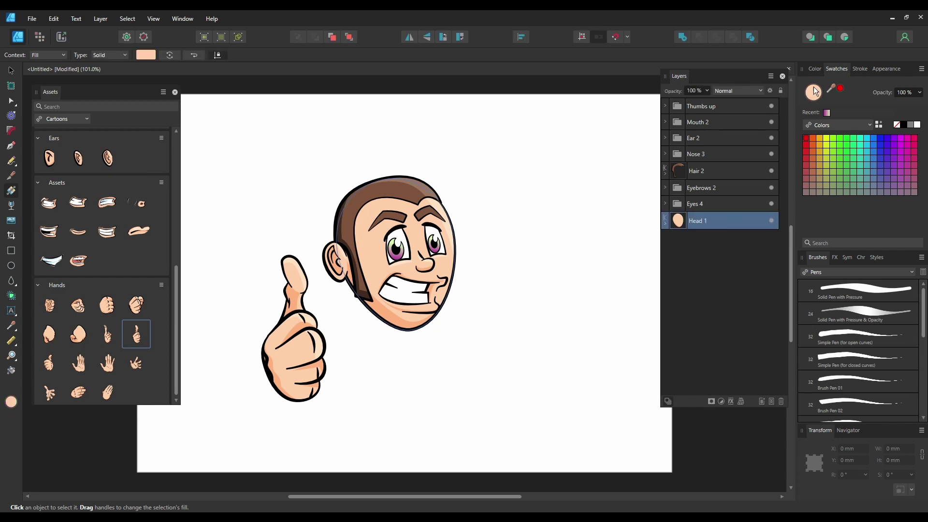
click(126, 18)
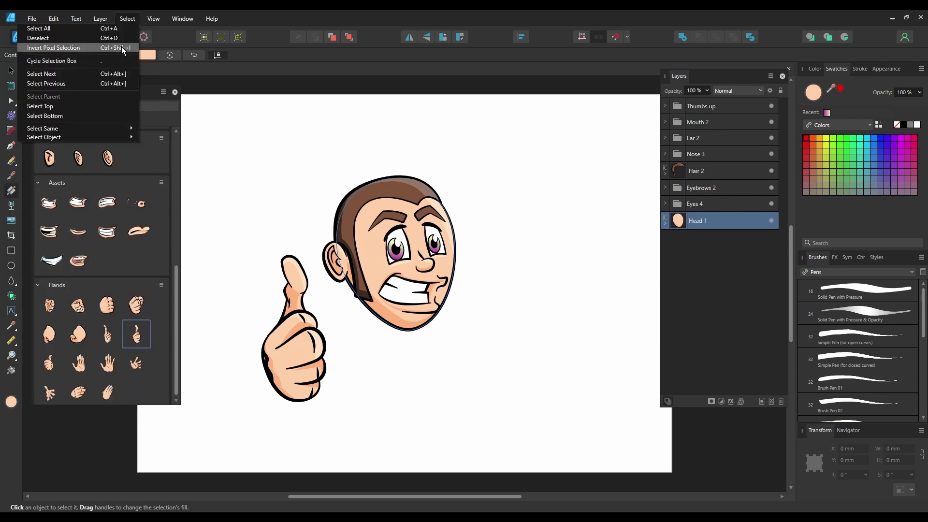
mouse_move(97, 127)
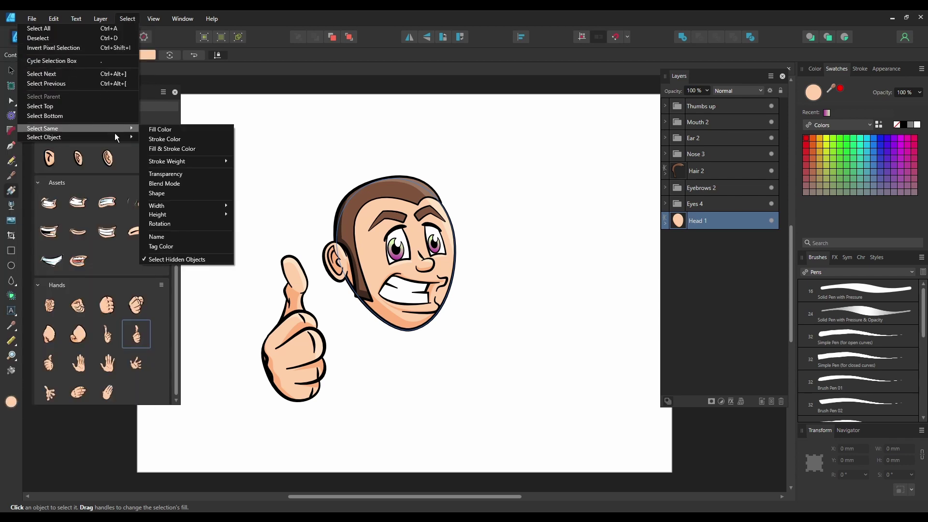
click(156, 129)
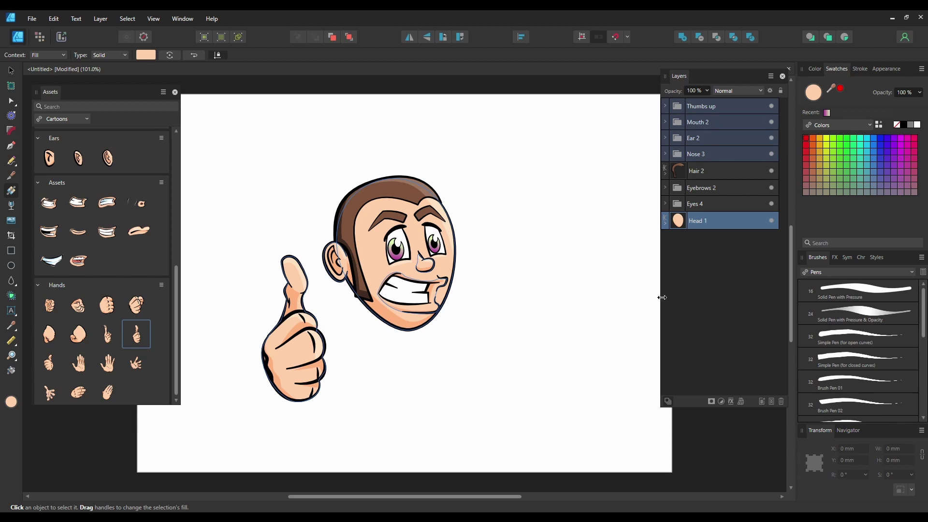
Step: Recolour the selected skin-tone fills to lavender AFA9FF by shifting the hue in the Color Chooser
double_click(813, 92)
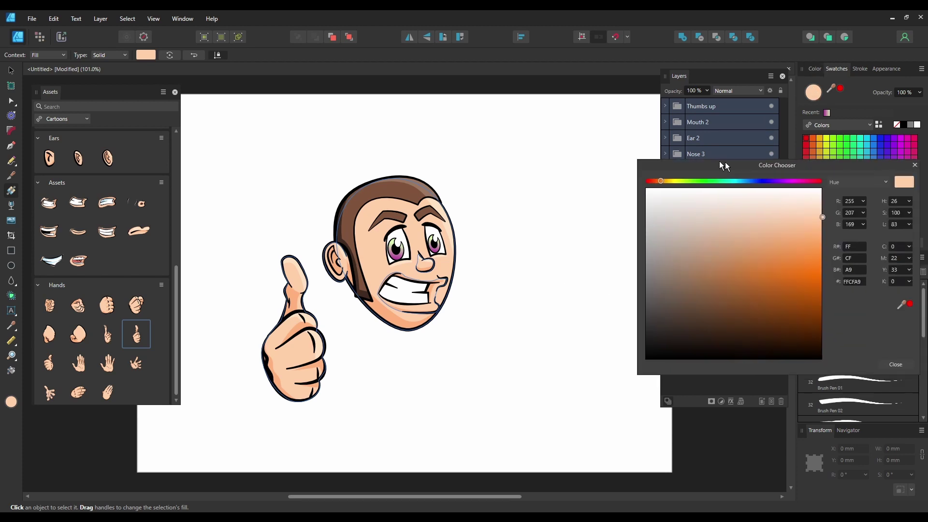
drag(719, 160, 630, 80)
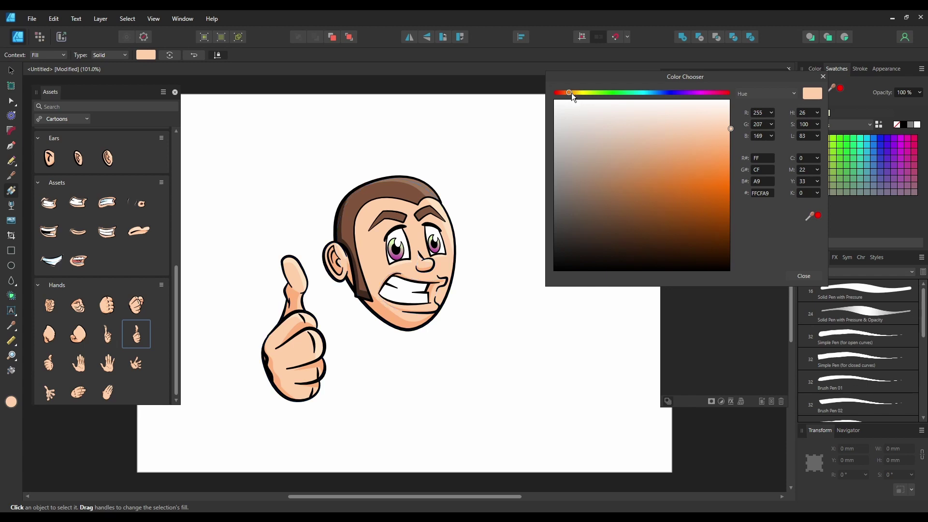
drag(571, 93, 643, 100)
mouse_move(668, 99)
mouse_down()
mouse_move(700, 100)
mouse_move(661, 108)
mouse_move(671, 113)
mouse_up()
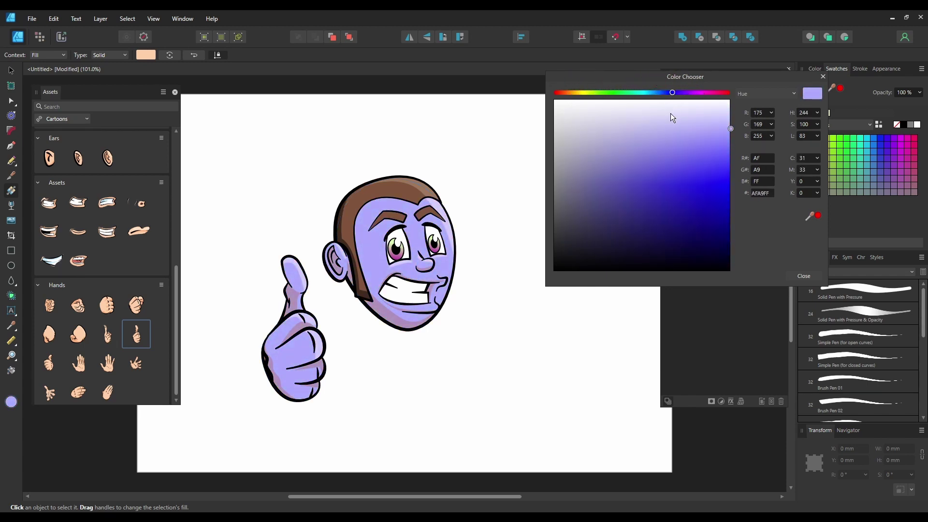
click(804, 276)
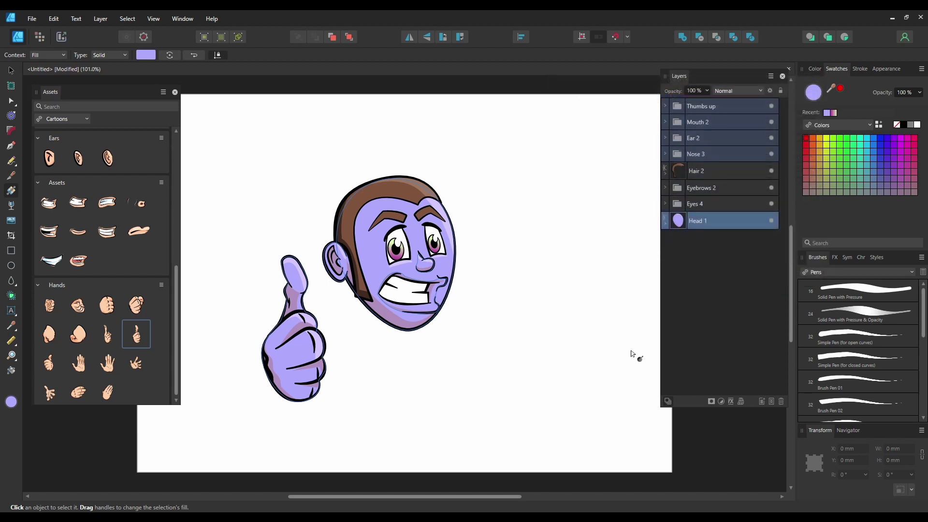
Step: Select all the parts of the face and the thumbs-up hand with the Move tool and delete them
click(11, 70)
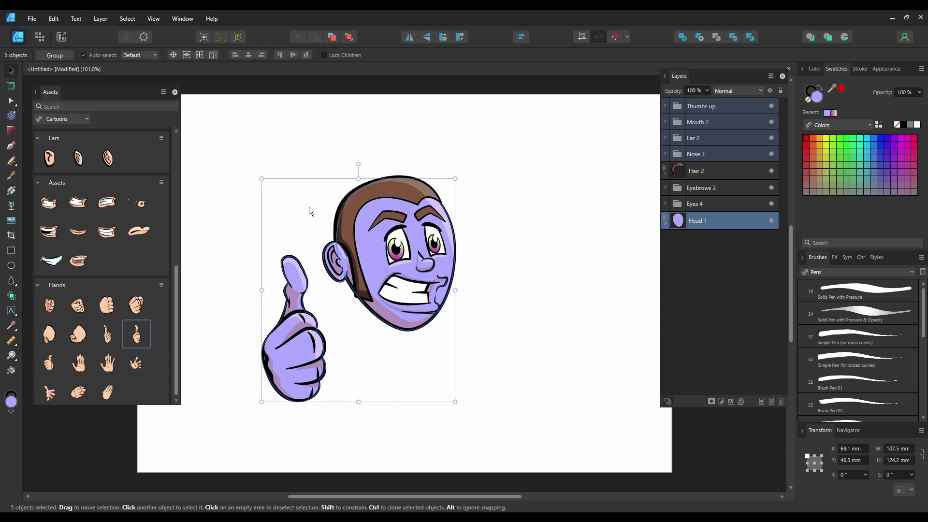
click(237, 311)
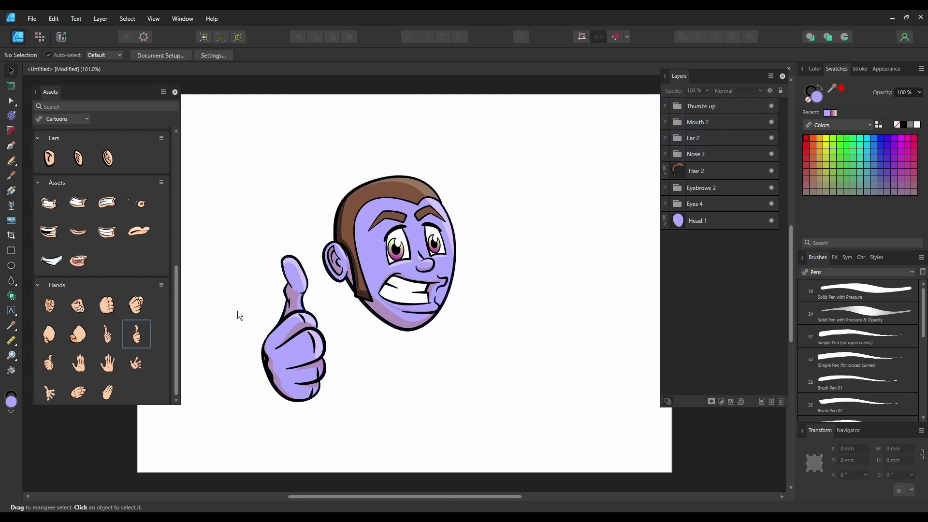
drag(213, 138, 554, 447)
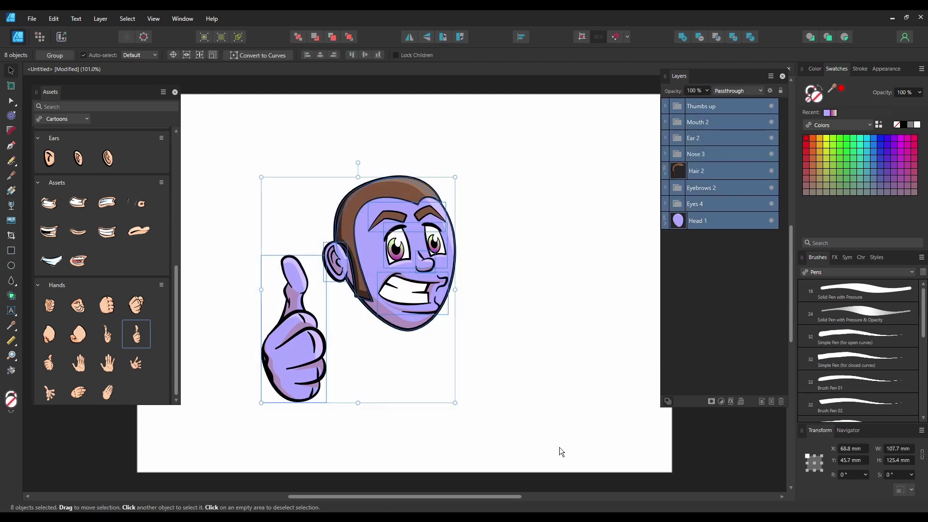
key(Delete)
Step: Place the Head 4 asset on the page and the Eyes 7 asset on its upper part, at about X 179.3 mm, Y 65.1 mm
scroll(107, 236, up, 5)
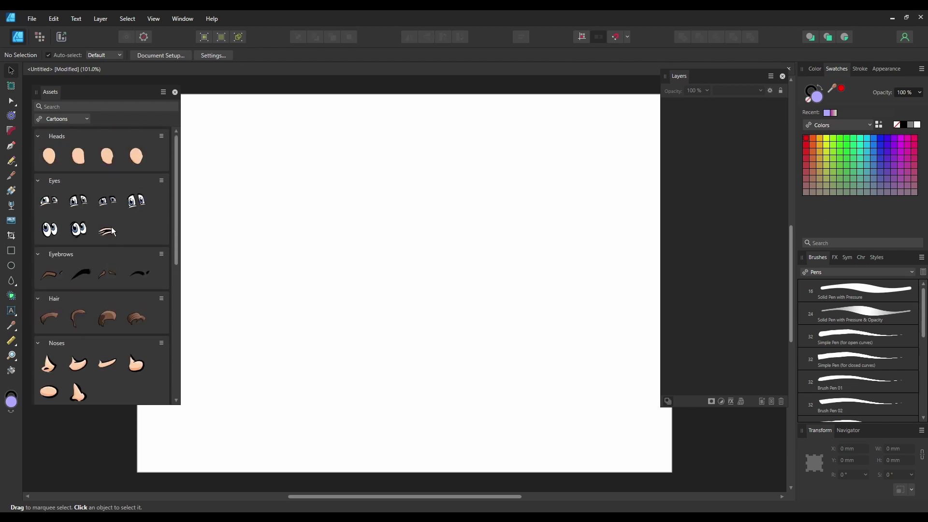
drag(136, 155, 471, 261)
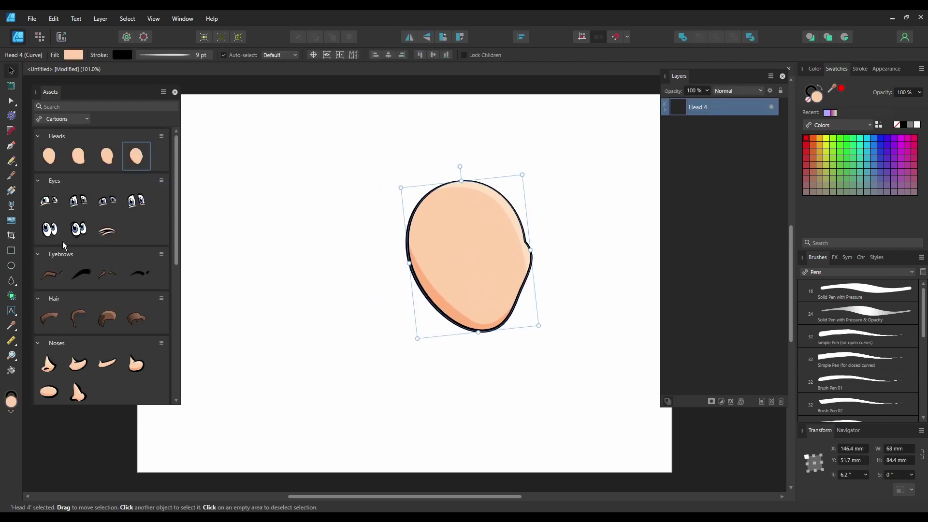
drag(78, 229, 497, 237)
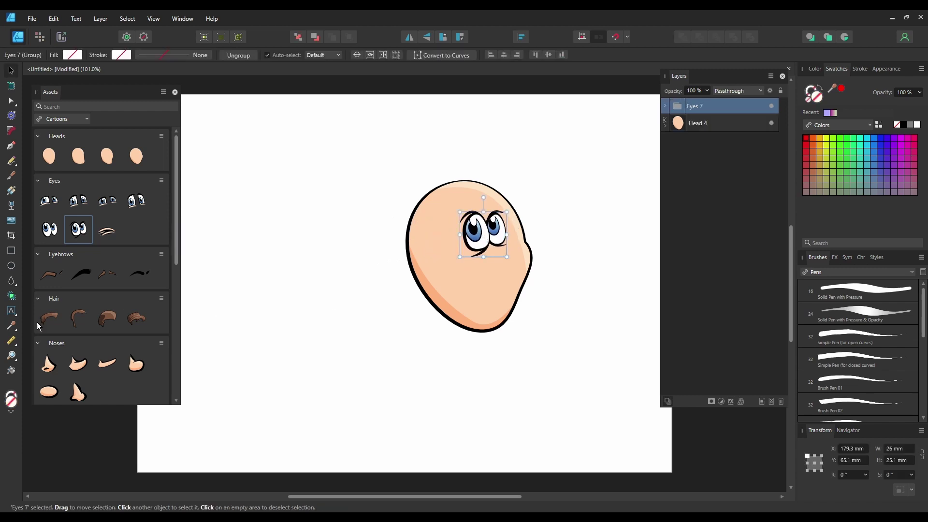
Step: Place Eyebrows 3 above the eyes at about X 161.6 mm, Y 53.6 mm and spread the two eyes inside the Eyes 7 group apart
drag(87, 282, 478, 212)
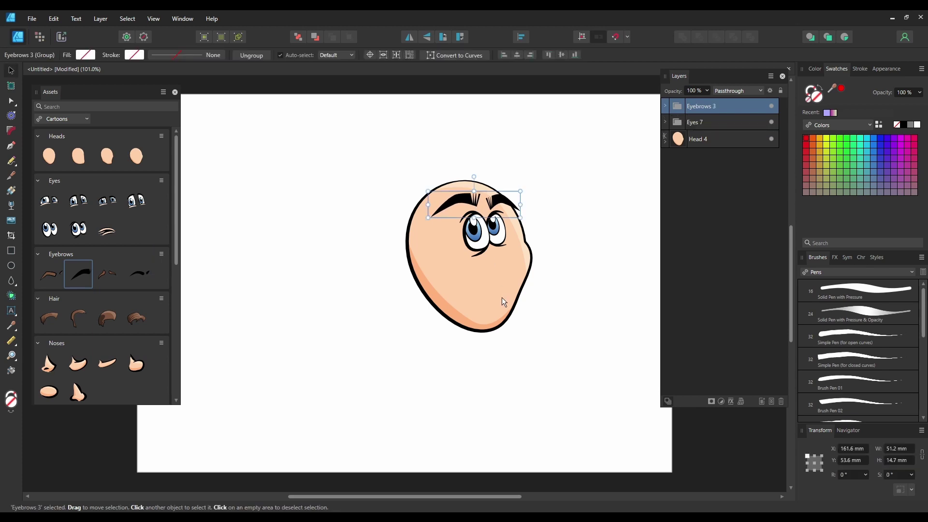
click(478, 243)
click(665, 123)
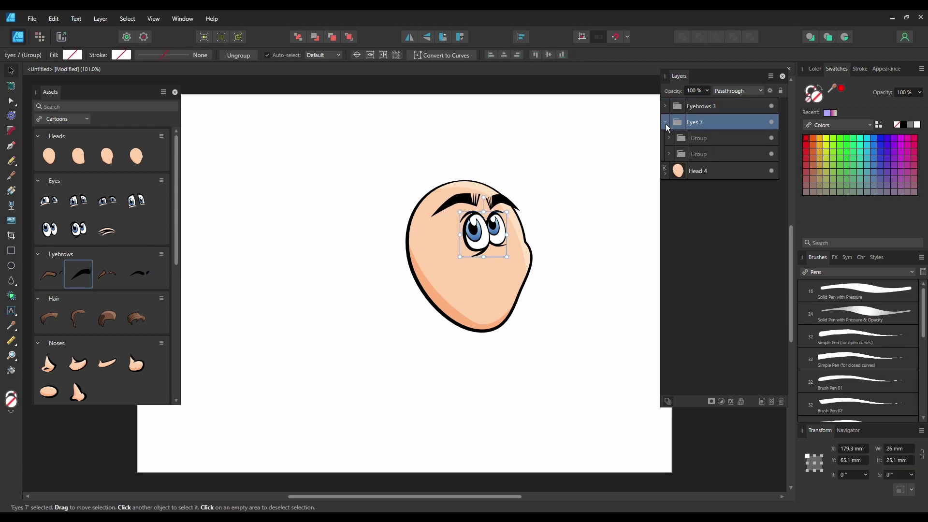
click(683, 142)
drag(475, 249, 505, 241)
click(504, 242)
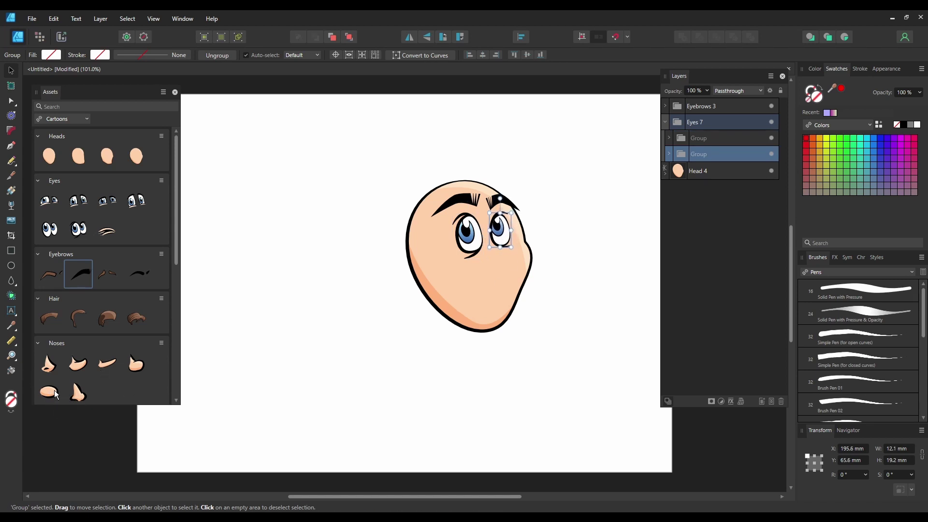
Step: Place Nose 5 below the eyes at about X 191.9 mm, Y 81.3 mm and Ear 3 on the head's left edge
drag(54, 390, 501, 258)
scroll(75, 341, down, 4)
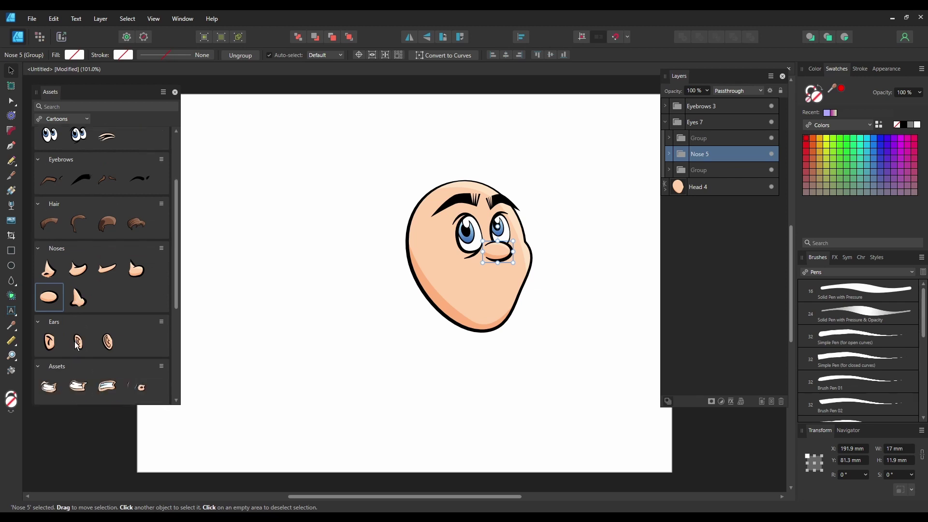
drag(49, 342, 413, 265)
Step: Place the Grimace 2 mouth below the nose at about X 175.4 mm, Y 92.8 mm
scroll(91, 346, down, 1)
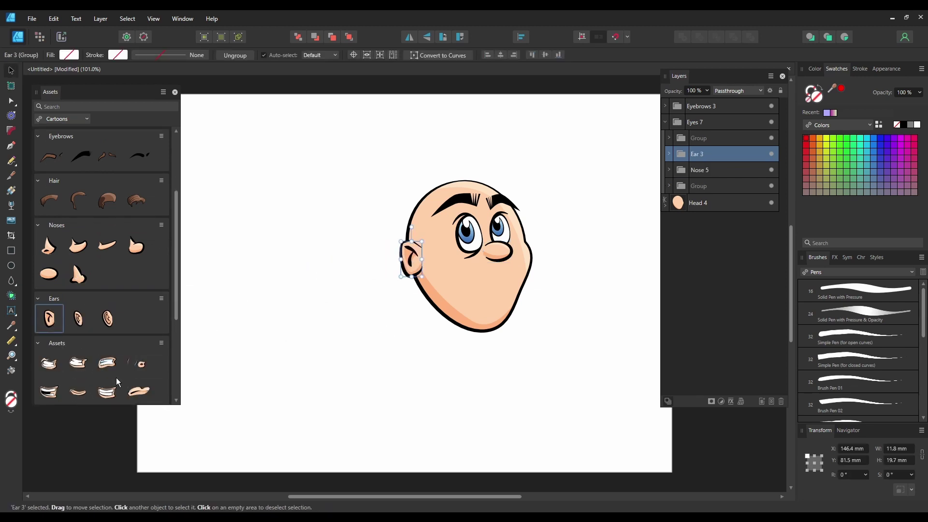
drag(107, 363, 458, 345)
drag(453, 254, 487, 287)
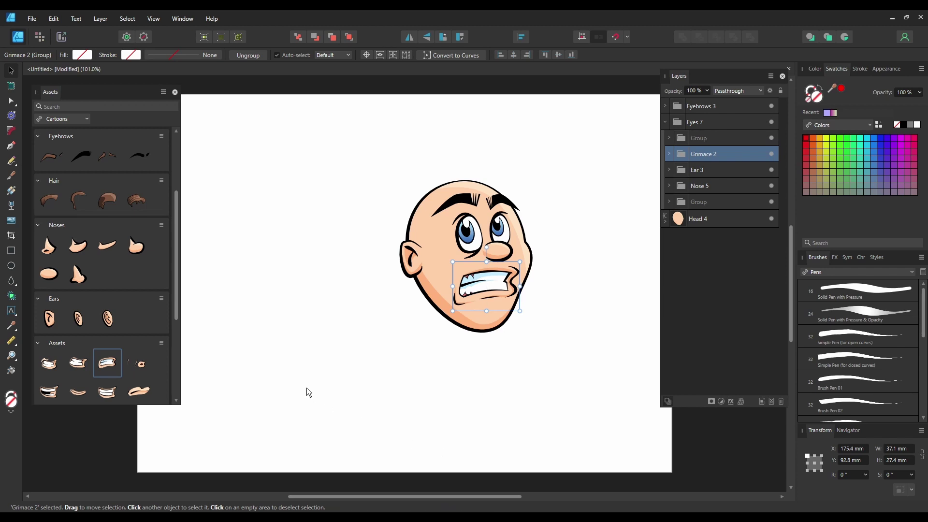
Step: Place the Hand Wave asset to the right of the face at about X 207.6 mm, Y 64.2 mm
scroll(146, 347, down, 2)
scroll(147, 347, down, 4)
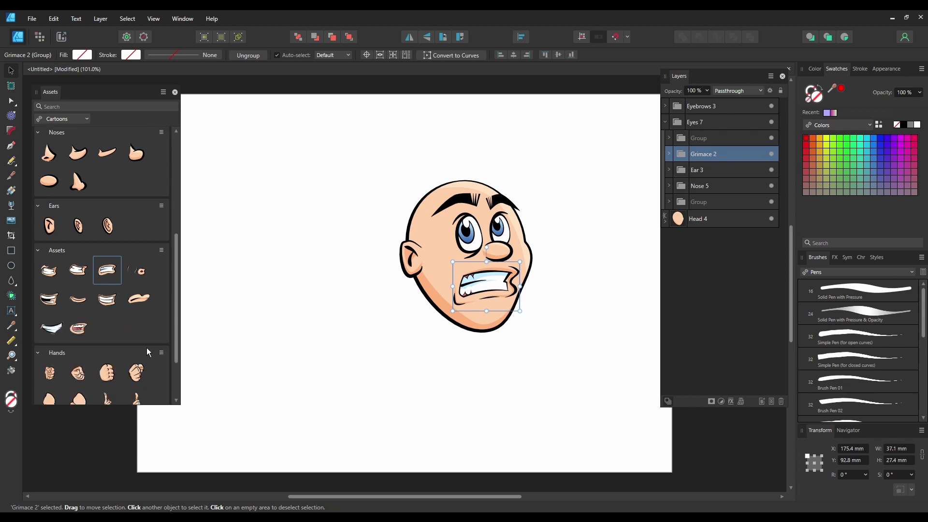
scroll(146, 347, down, 1)
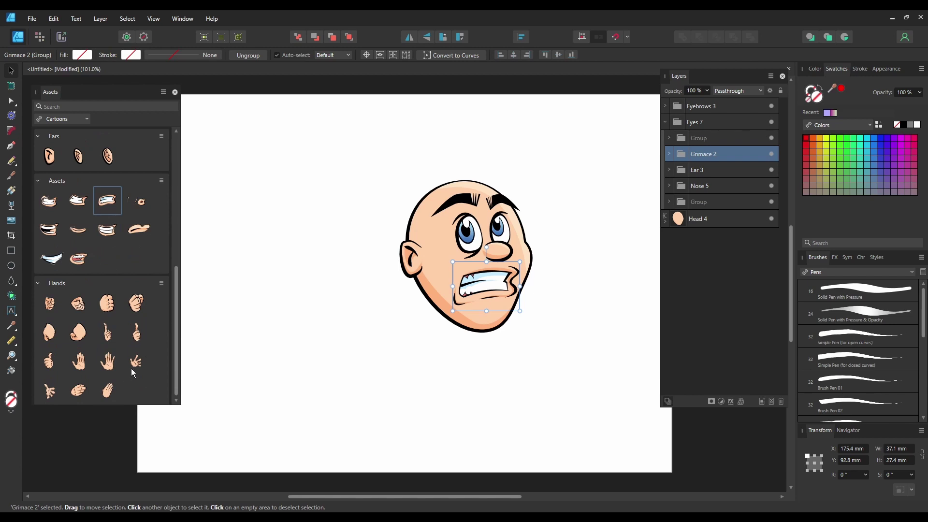
drag(132, 368, 585, 287)
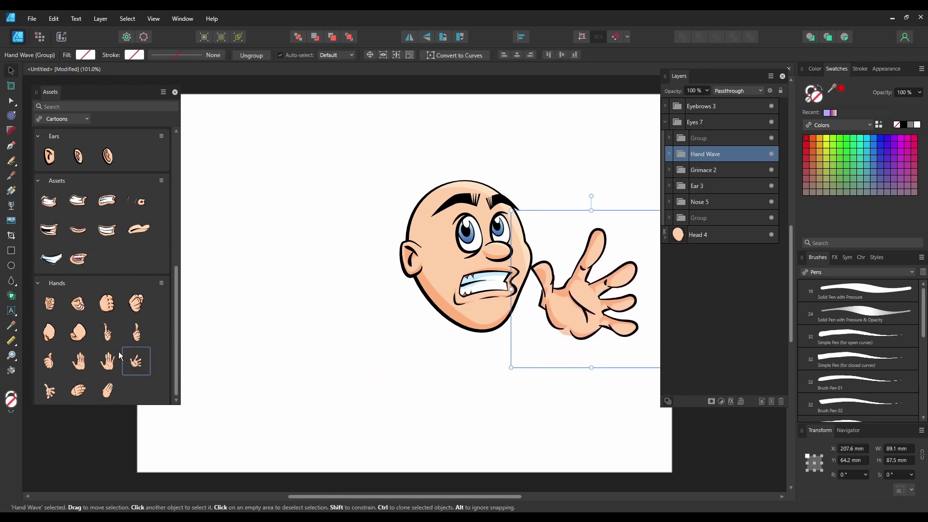
Step: Place the Open Hand asset at the face's lower left, flip it horizontally and rotate it to about 22.8°
drag(63, 390, 387, 338)
click(410, 36)
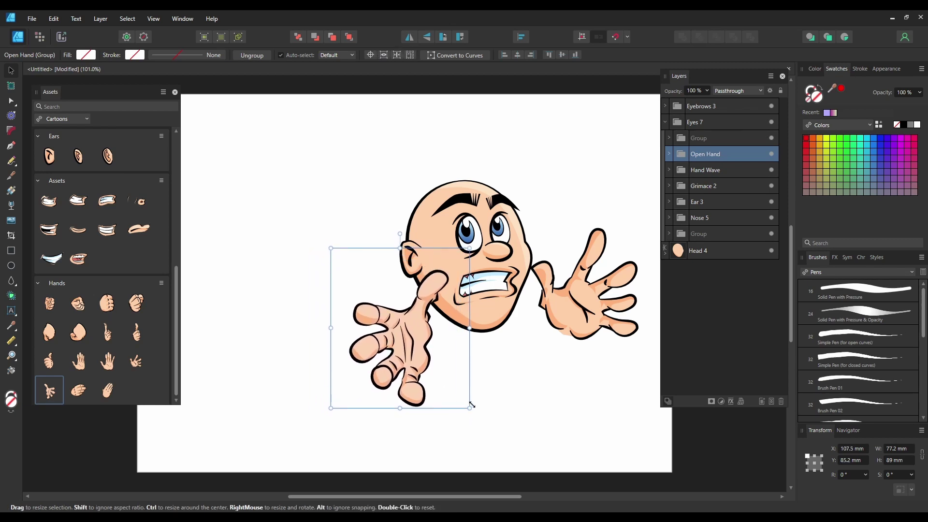
drag(472, 410, 505, 371)
mouse_move(439, 363)
mouse_down()
mouse_move(462, 369)
mouse_move(451, 375)
mouse_up()
click(557, 397)
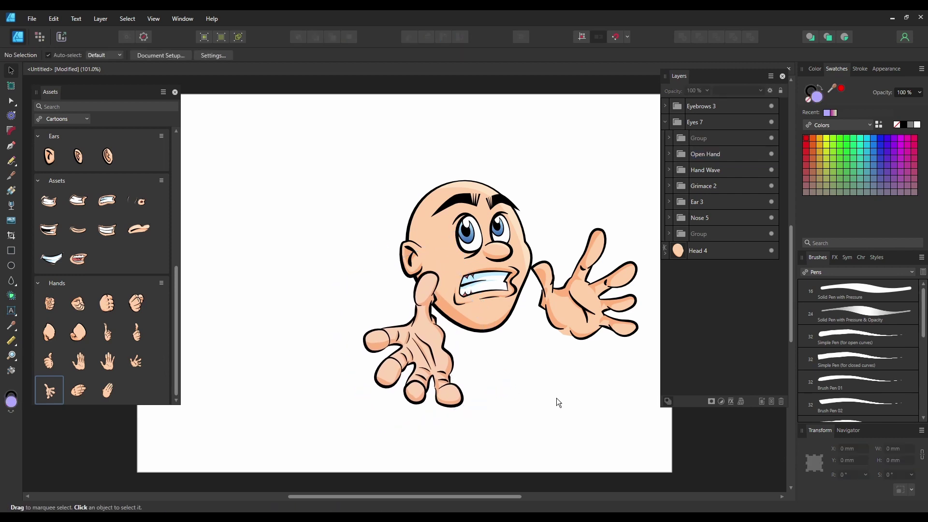
Step: Move the whole face with both hands about 36 mm left and 7 mm up on the page
drag(291, 114, 730, 439)
drag(536, 326, 471, 313)
click(493, 191)
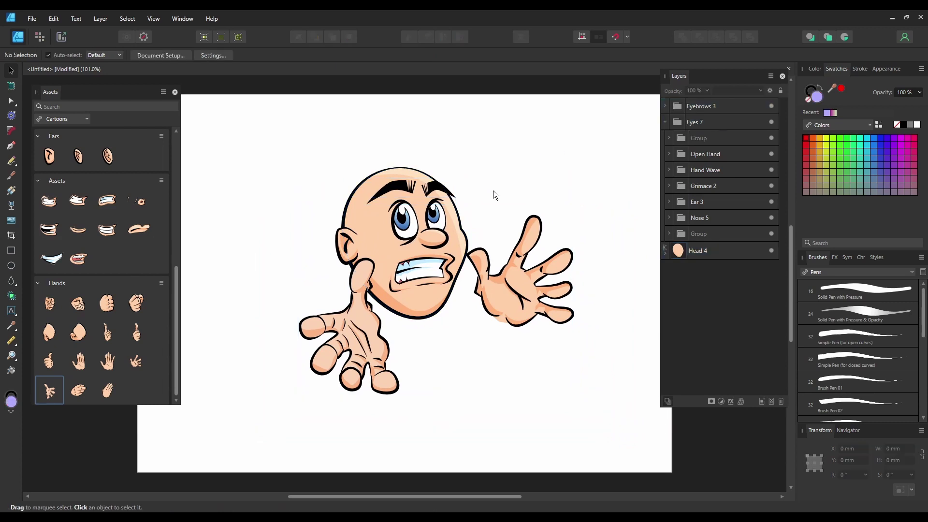
Step: Rotate the individual eyebrow curves inside the Eyebrows 3 group so that their outer ends slope further down
click(391, 194)
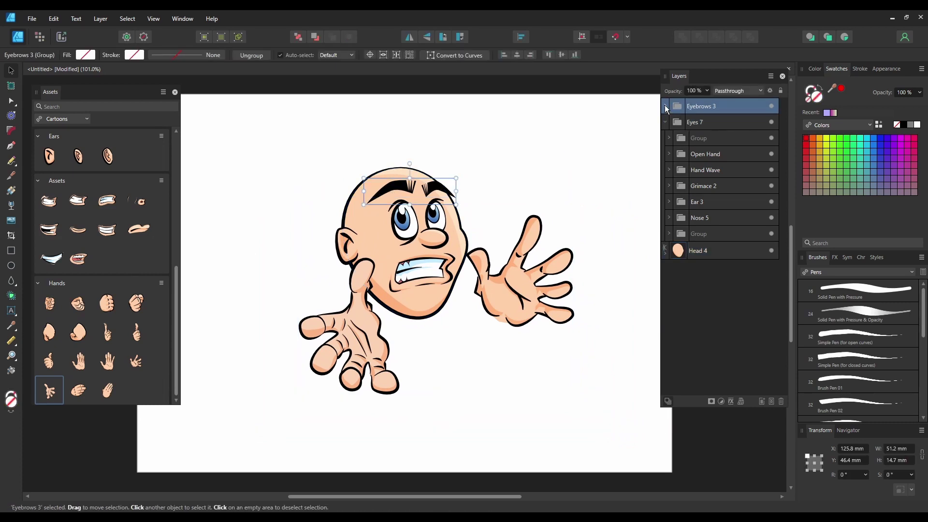
click(665, 105)
click(732, 123)
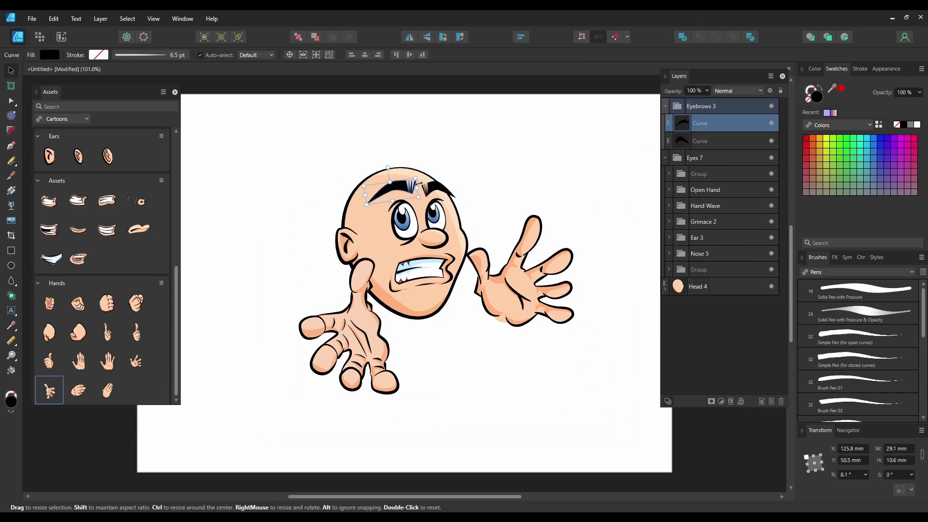
drag(416, 199, 460, 181)
click(443, 191)
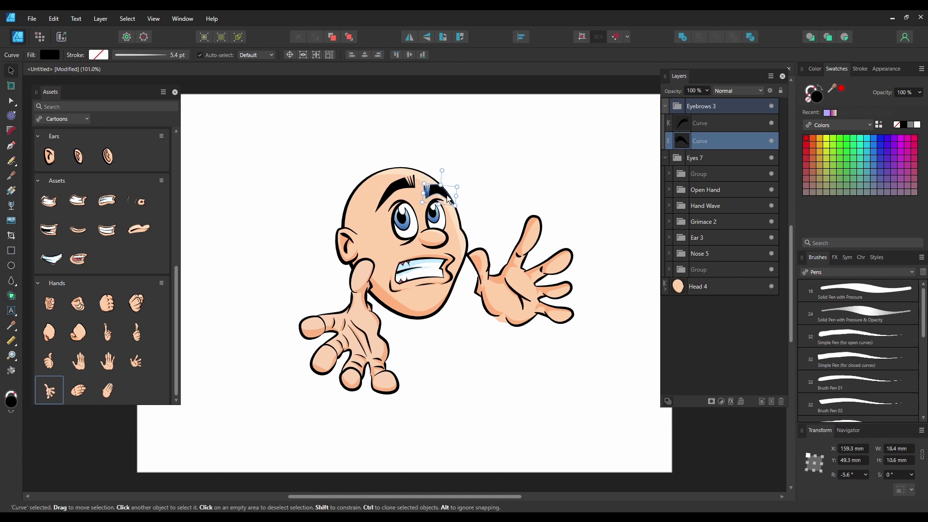
click(506, 164)
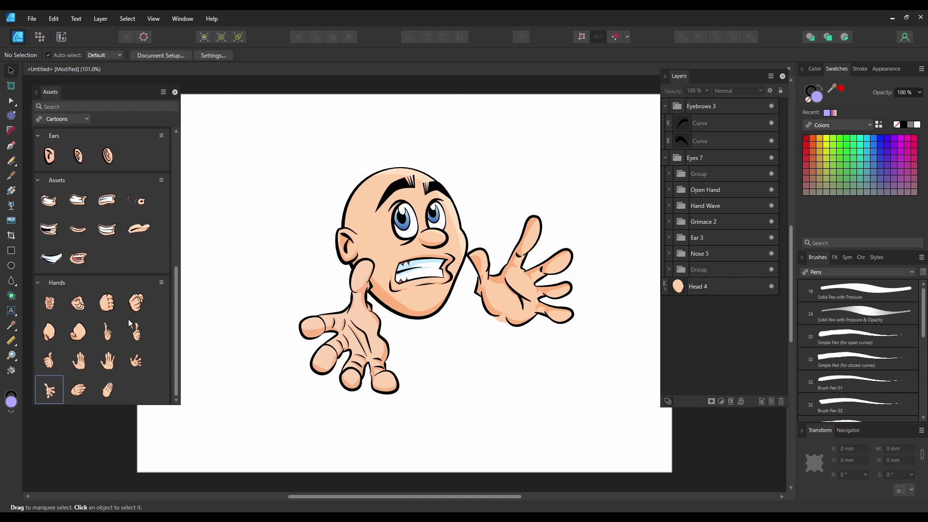
Step: Switch the asset library from Cartoons to the Cartoons 2 category and browse its face parts
scroll(129, 319, up, 10)
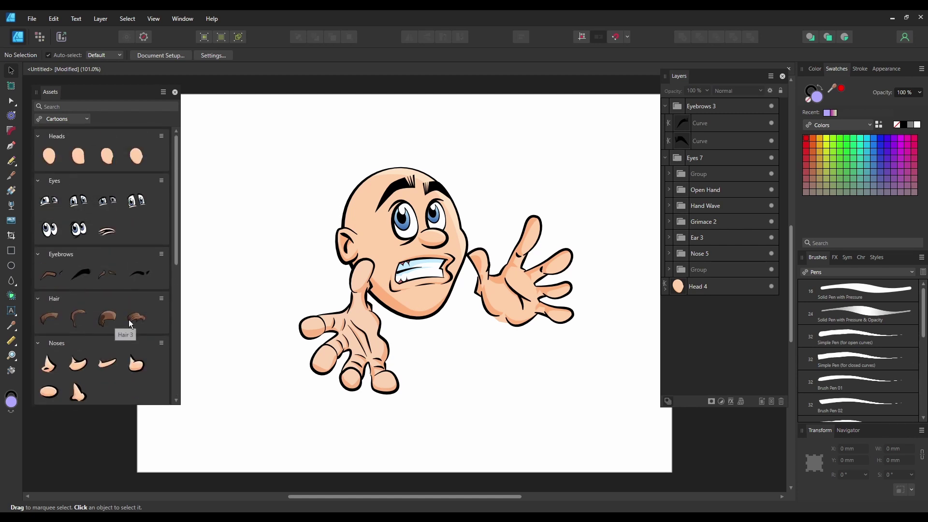
click(57, 117)
click(34, 148)
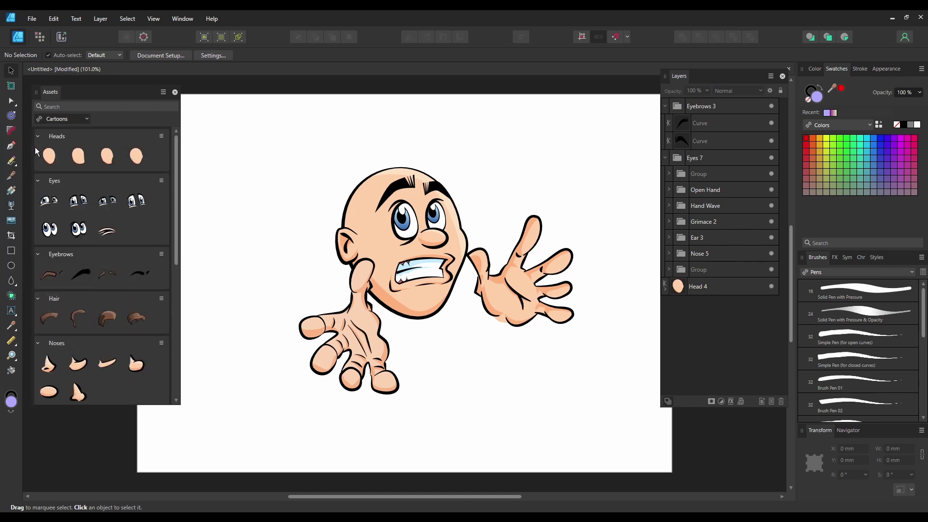
scroll(114, 255, down, 1)
scroll(114, 255, down, 1)
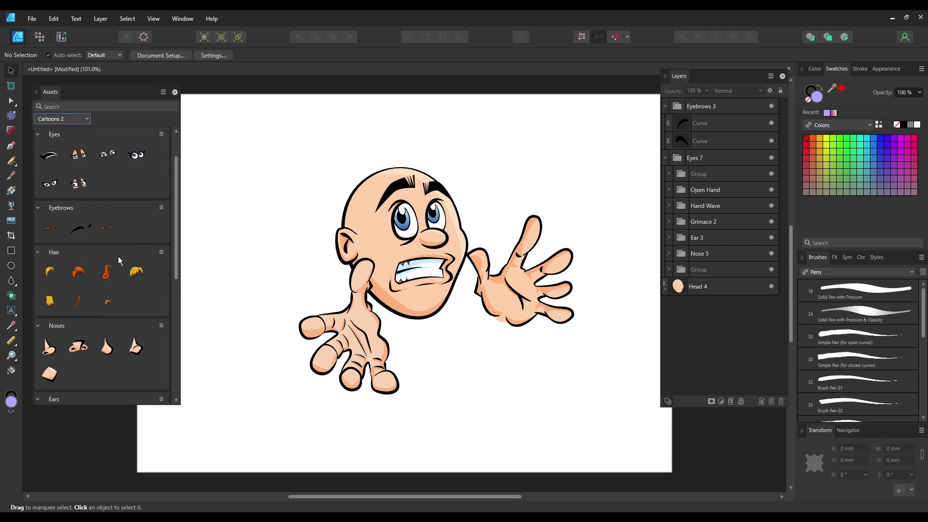
Step: Move the Open Hand, Hand Wave, Grimace 2, Ear 3 and Nose 5 layers out of the Eyes 7 group, directly above it
click(423, 264)
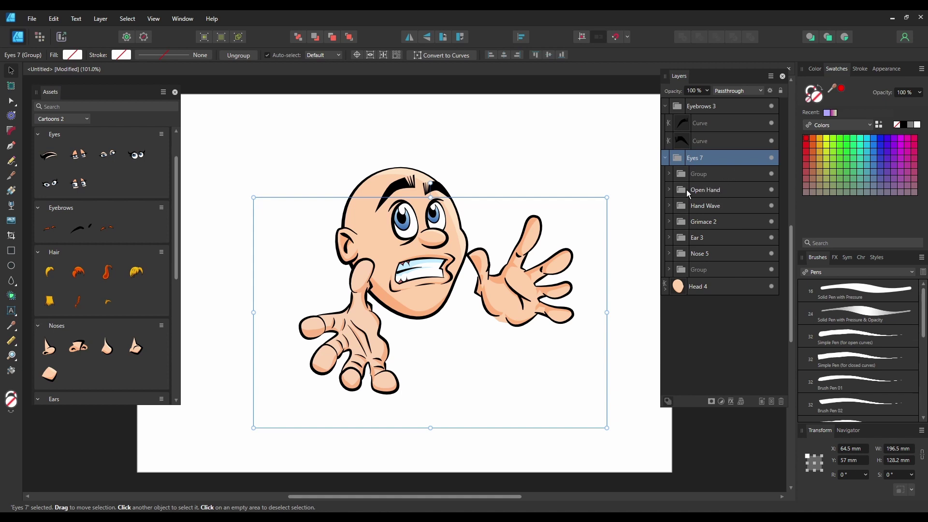
click(739, 191)
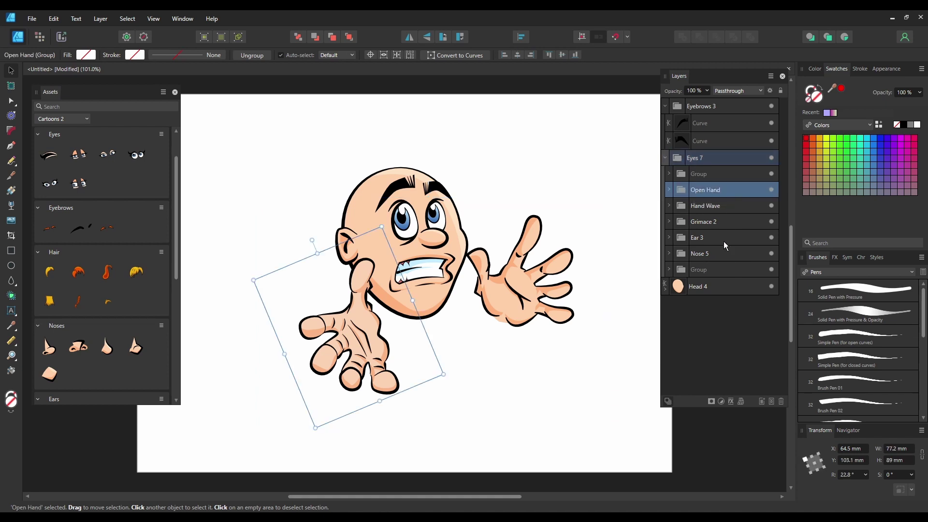
shift+click(726, 255)
drag(684, 195, 685, 145)
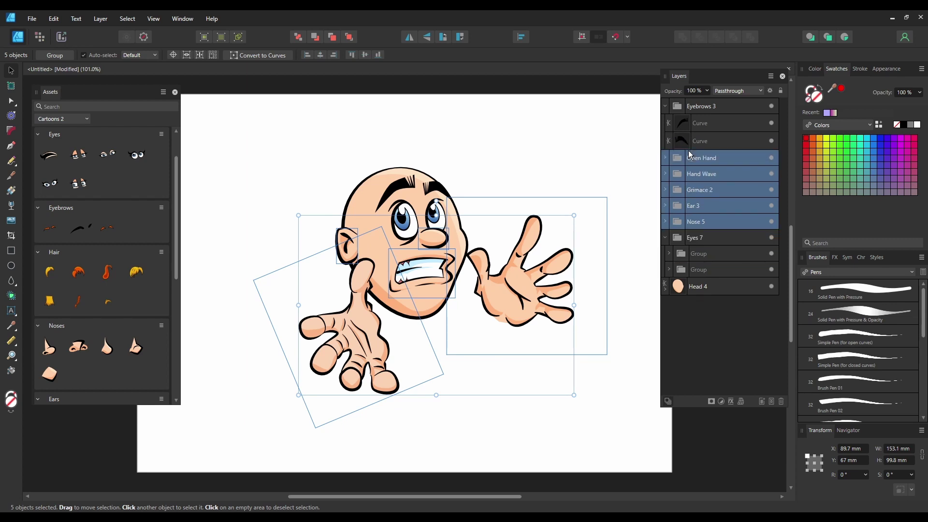
click(665, 106)
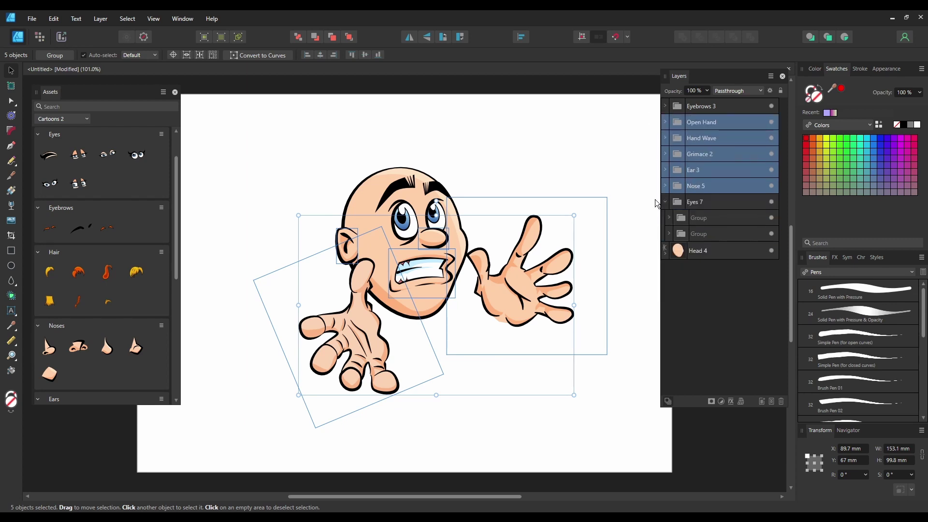
click(665, 201)
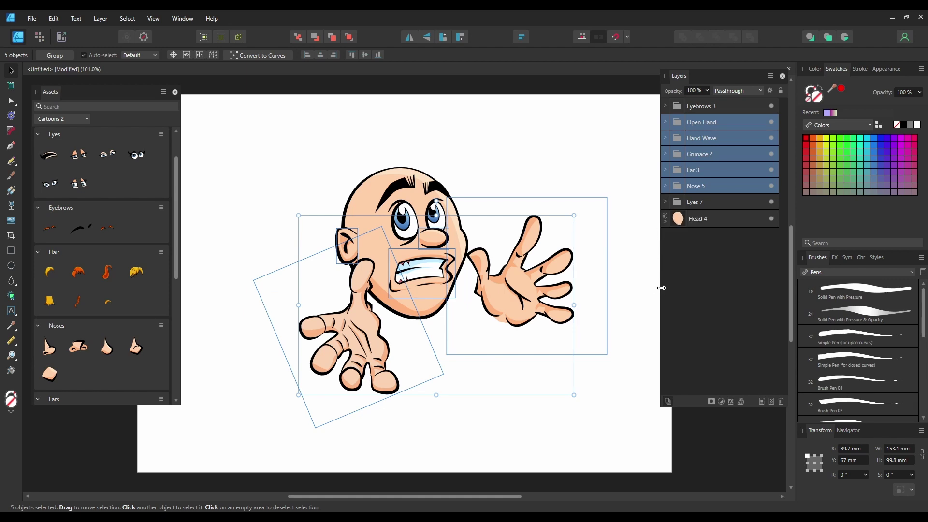
click(629, 127)
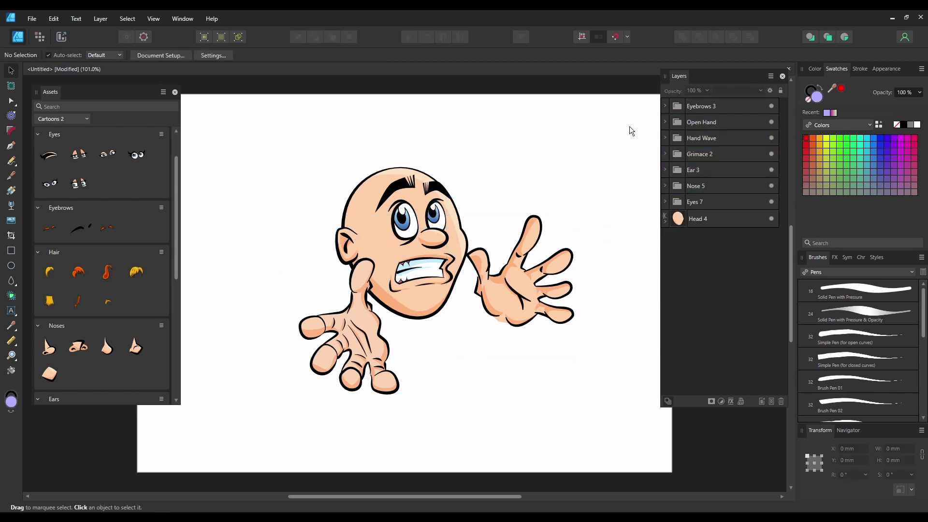
Step: Replace the Grimace 2 mouth with the Shout mouth from Cartoons 2, at about X 142.7 mm, Y 84.6 mm
click(431, 263)
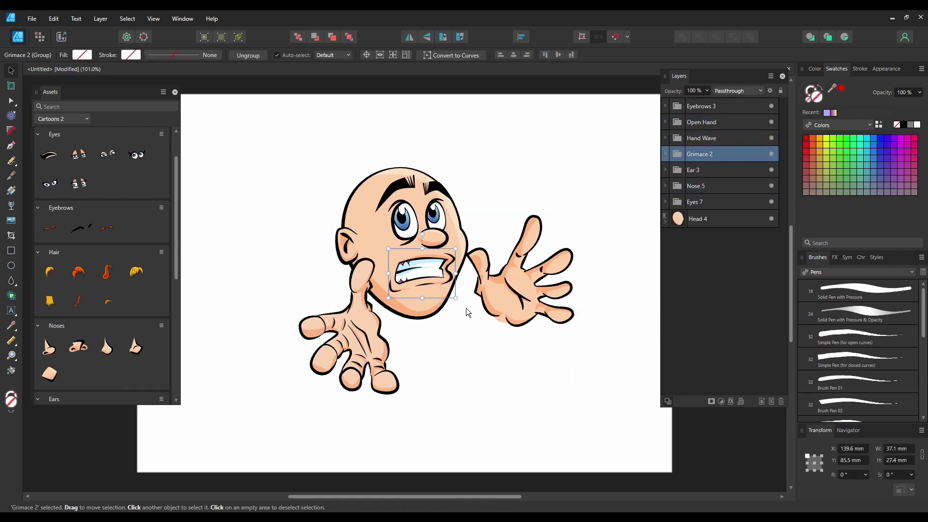
key(Delete)
scroll(76, 308, down, 1)
scroll(76, 309, down, 5)
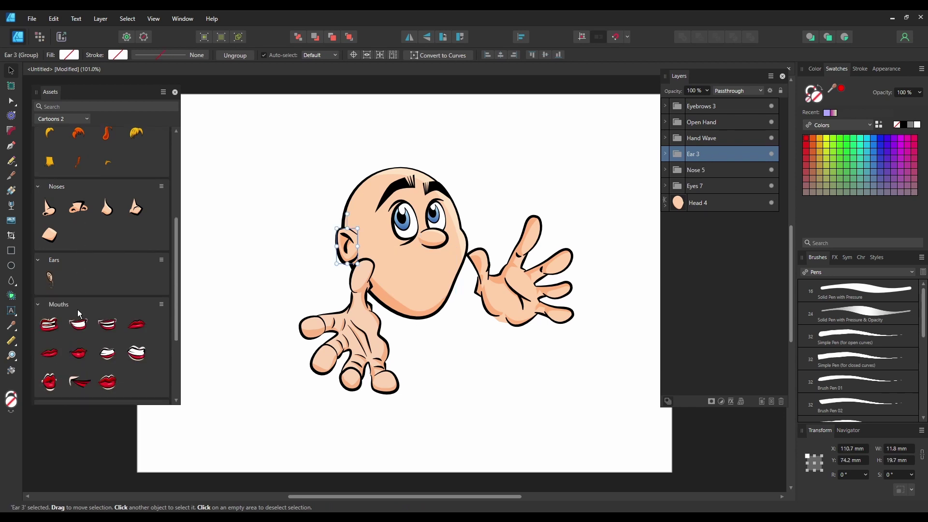
drag(49, 325, 432, 271)
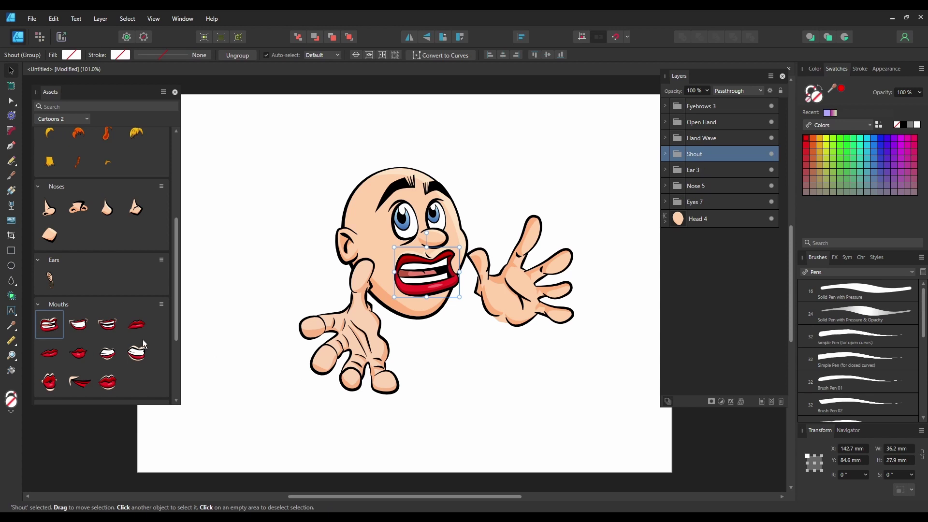
Step: Try the orange Short Cut hair from Cartoons 2 on the head and delete it
scroll(143, 339, down, 2)
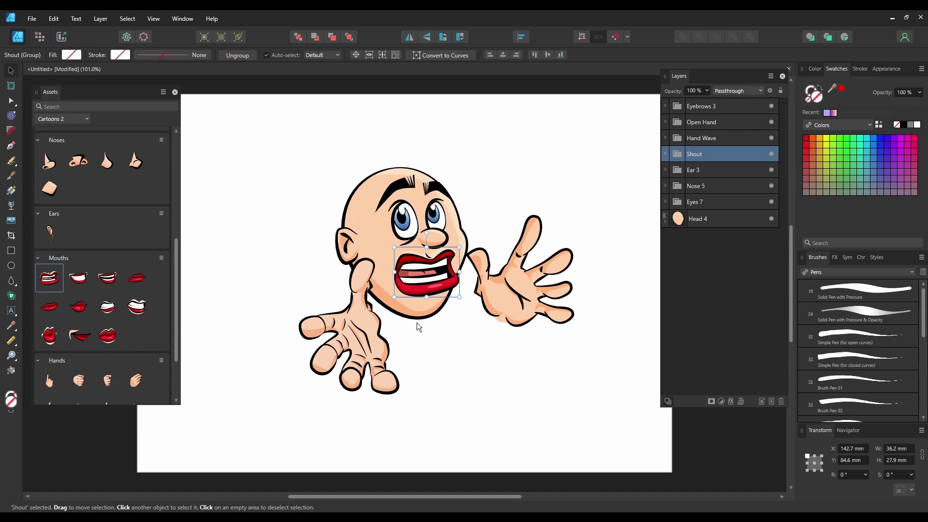
scroll(148, 316, down, 3)
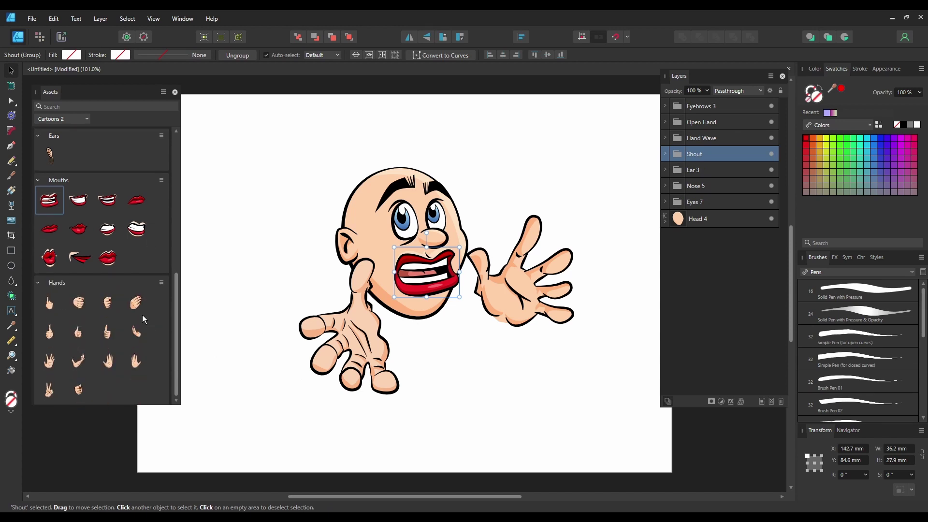
scroll(142, 315, up, 4)
scroll(142, 317, up, 6)
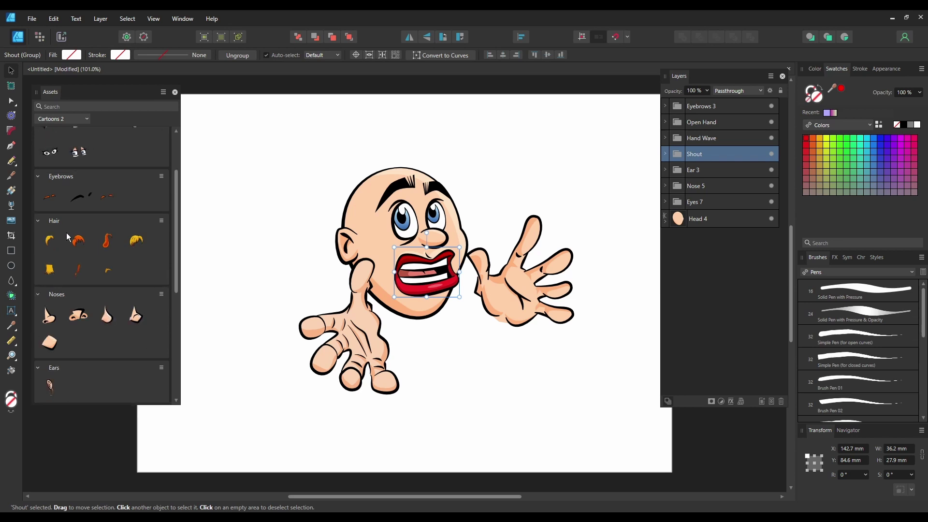
drag(78, 245, 399, 207)
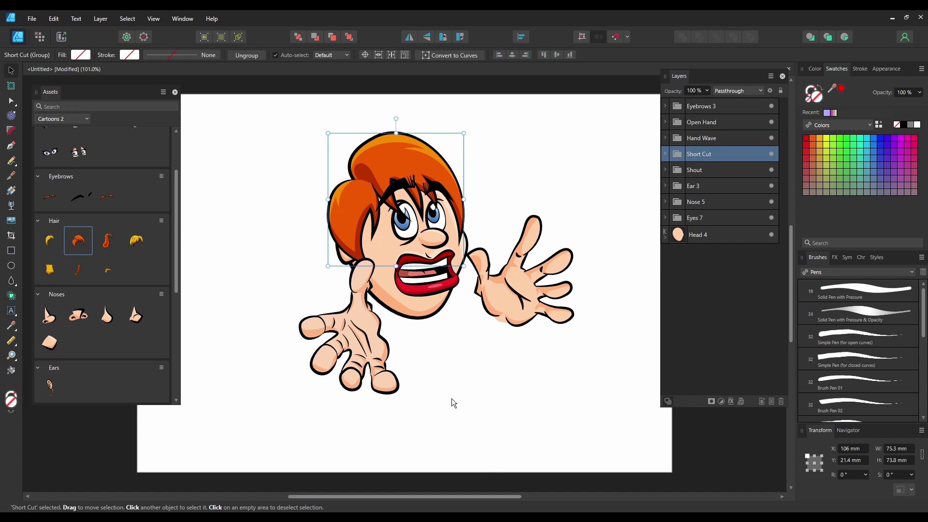
key(Delete)
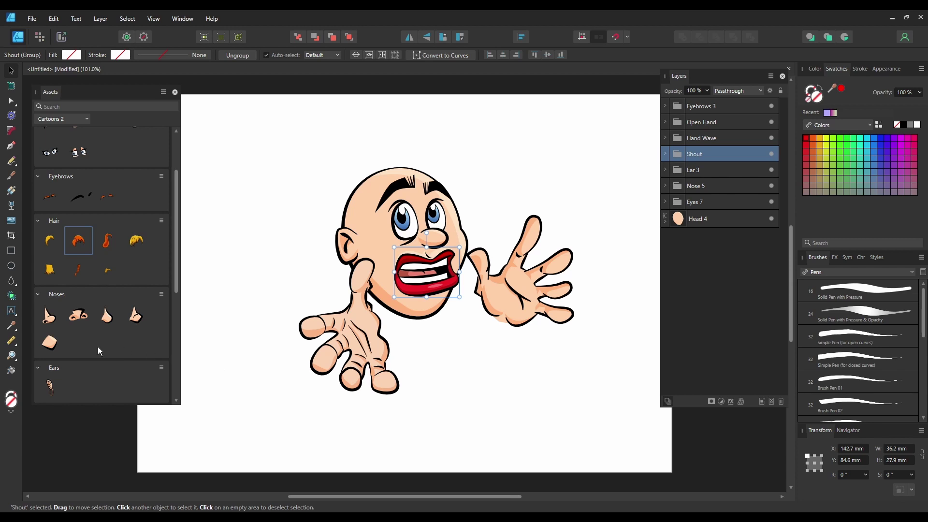
Step: Move the Open Hand left, clear of the face, and select Ear 3
scroll(98, 347, down, 3)
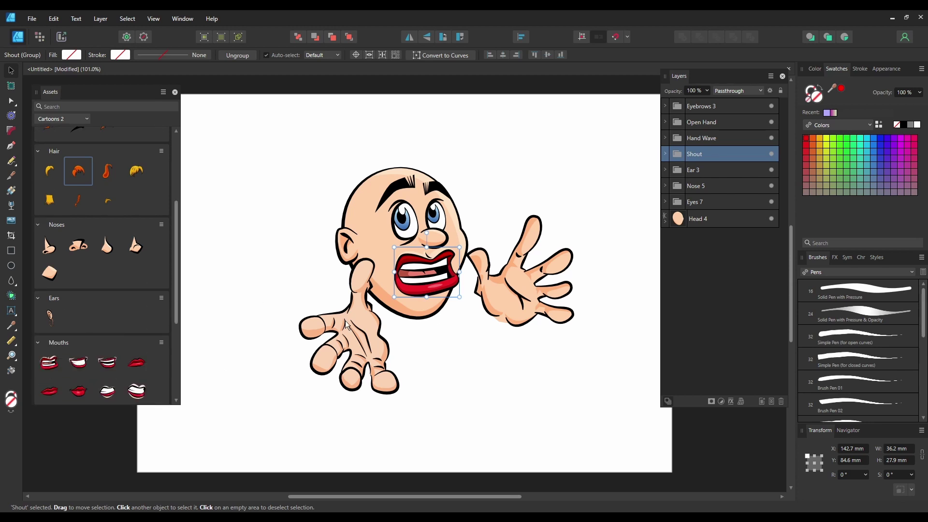
drag(346, 325, 277, 328)
click(347, 245)
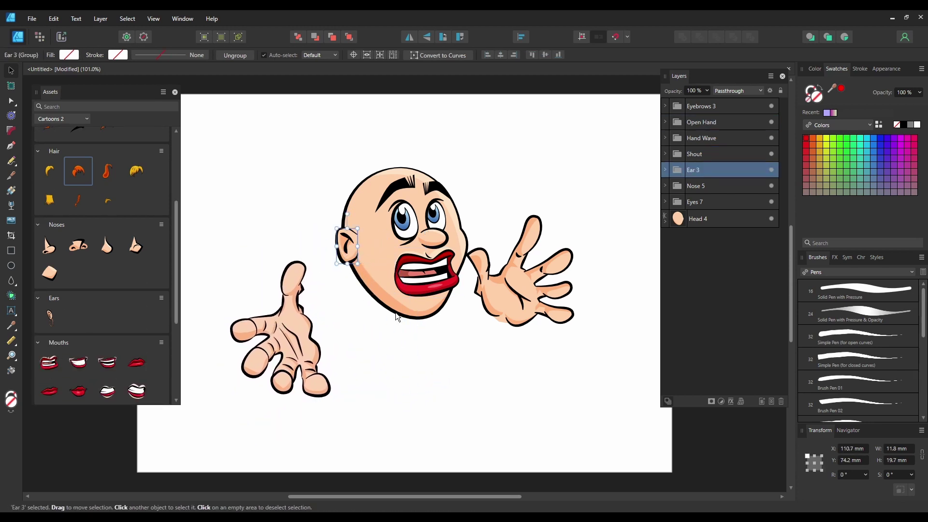
Step: Replace Ear 3 with the Ear from Cartoons 2, at about X 108.8 mm, Y 72 mm
key(Delete)
drag(55, 322, 353, 263)
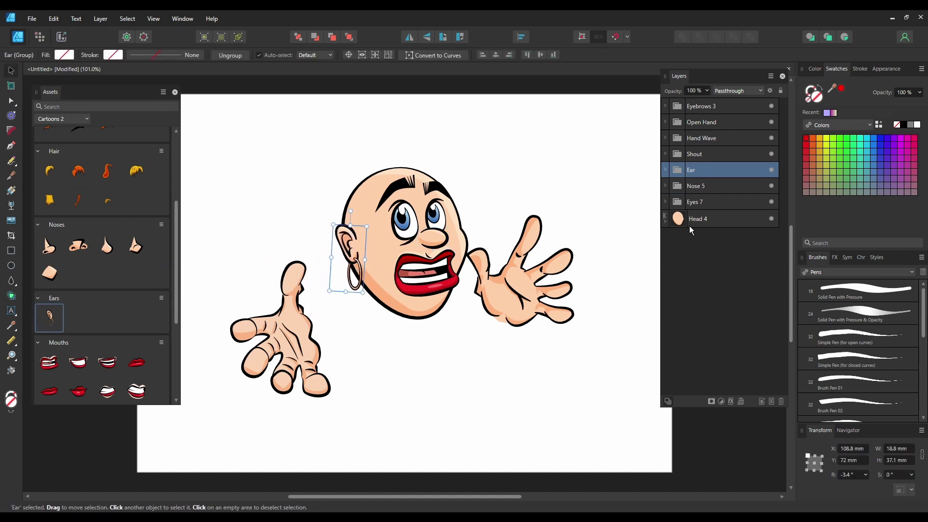
Step: Try the Ear stud in place of the Ear Ring in the Ear group, and switch back to the ring
click(666, 169)
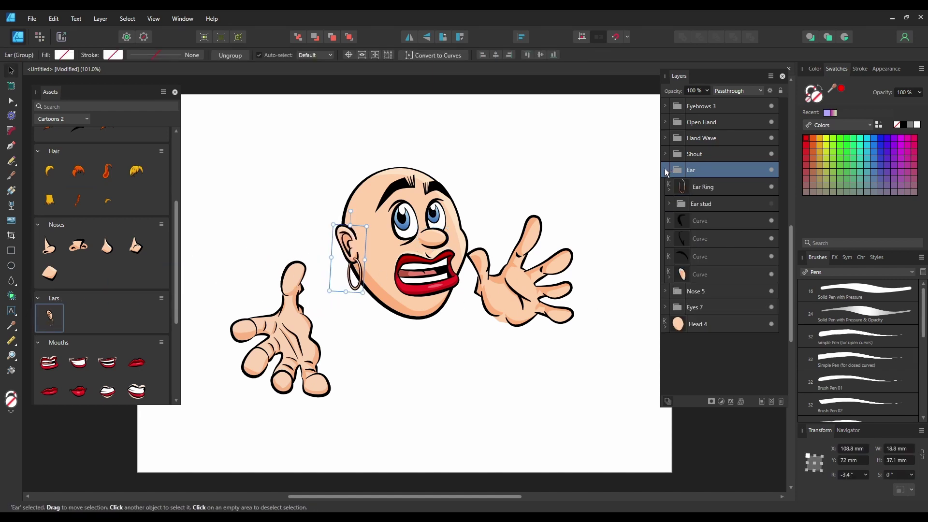
click(771, 203)
click(771, 186)
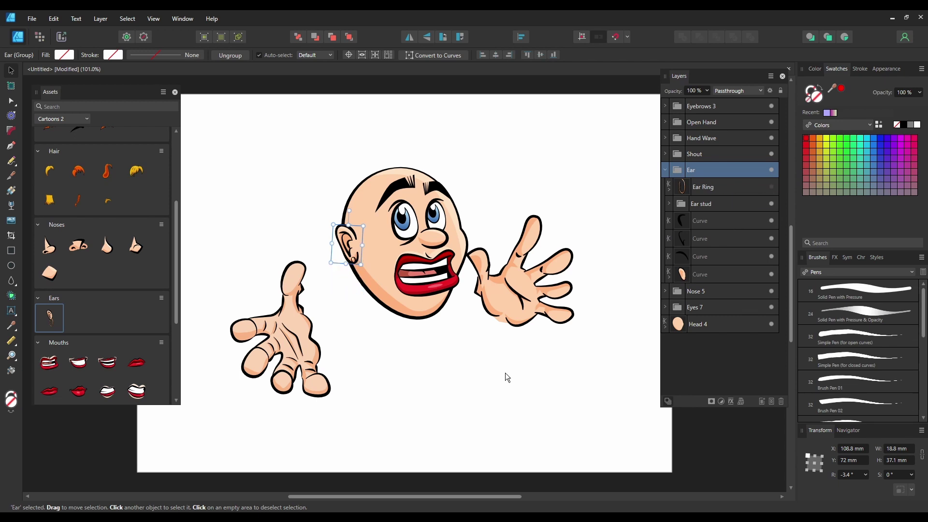
click(772, 187)
click(771, 203)
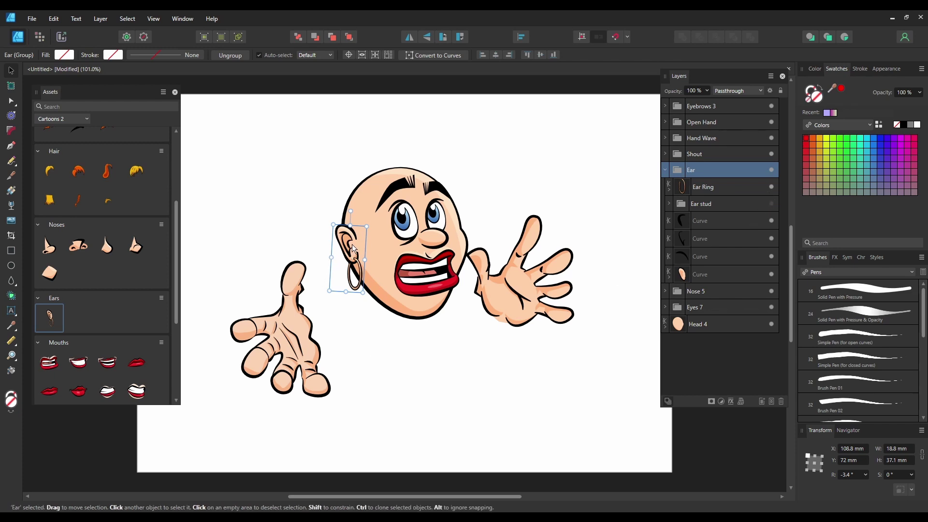
click(421, 407)
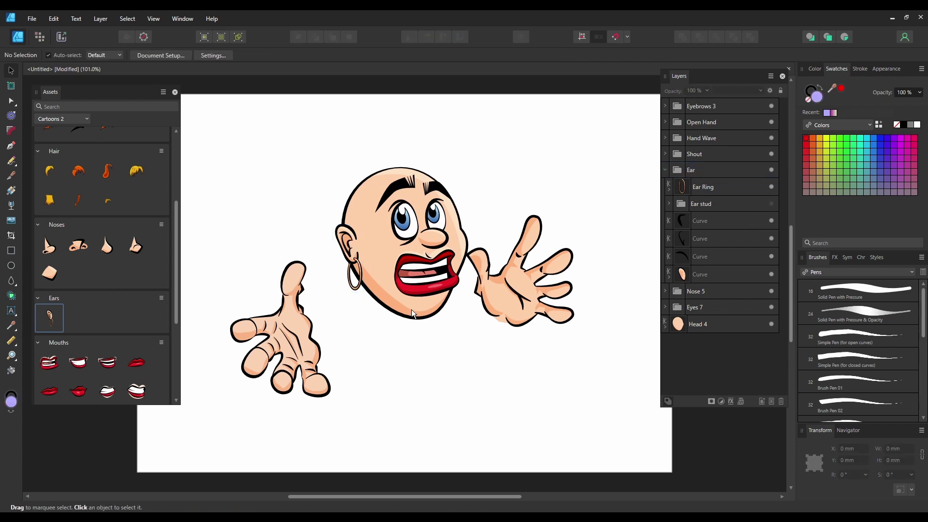
Step: Replace the Shout mouth with Lips 2 from Cartoons 2, at about X 150.3 mm, Y 87.5 mm
click(427, 277)
key(Delete)
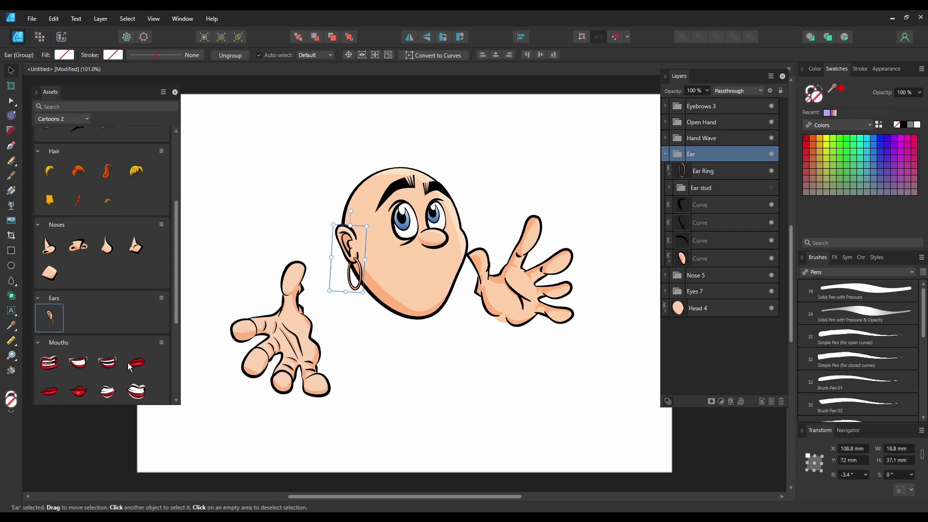
scroll(137, 373, down, 1)
drag(116, 399, 429, 270)
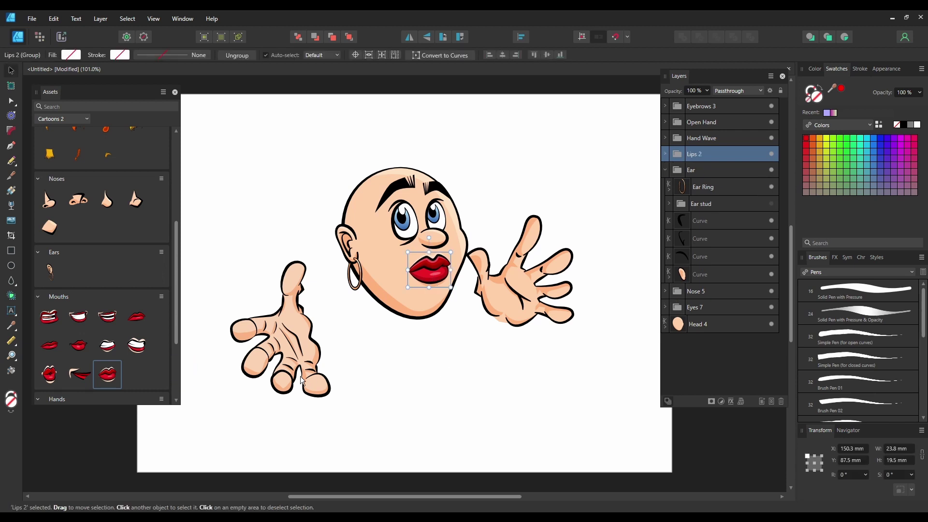
Step: Replace the Open Hand with the Holding hand from Cartoons 2, overlapping the chin at about X 114.1 mm, Y 103.5 mm
click(269, 343)
key(Delete)
scroll(166, 323, down, 3)
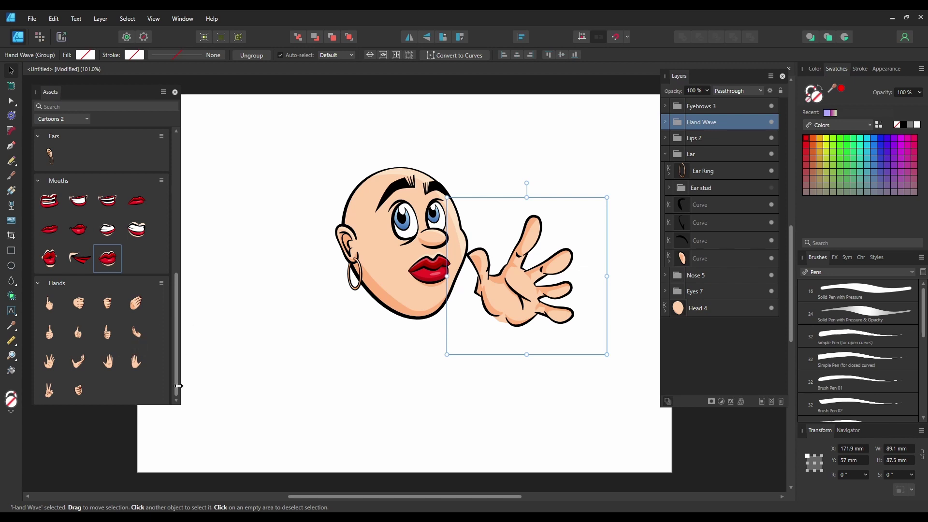
drag(141, 307, 383, 331)
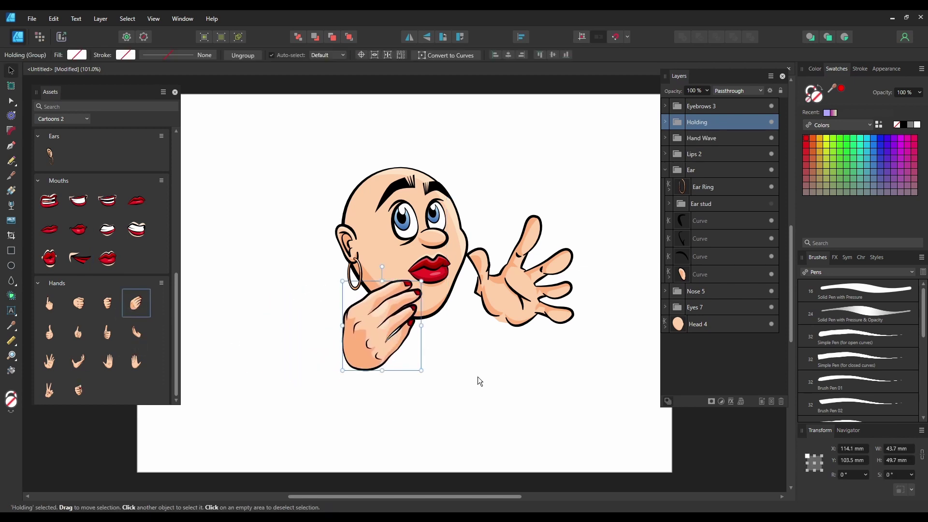
Step: Recolour the fingernails of the Holding hand to magenta CB009B and reselect the whole hand
click(664, 122)
click(720, 153)
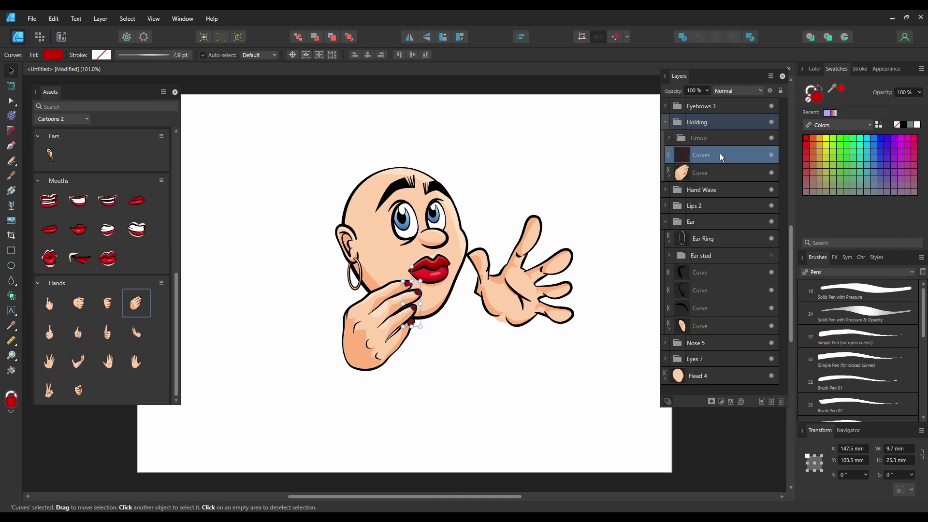
double_click(817, 97)
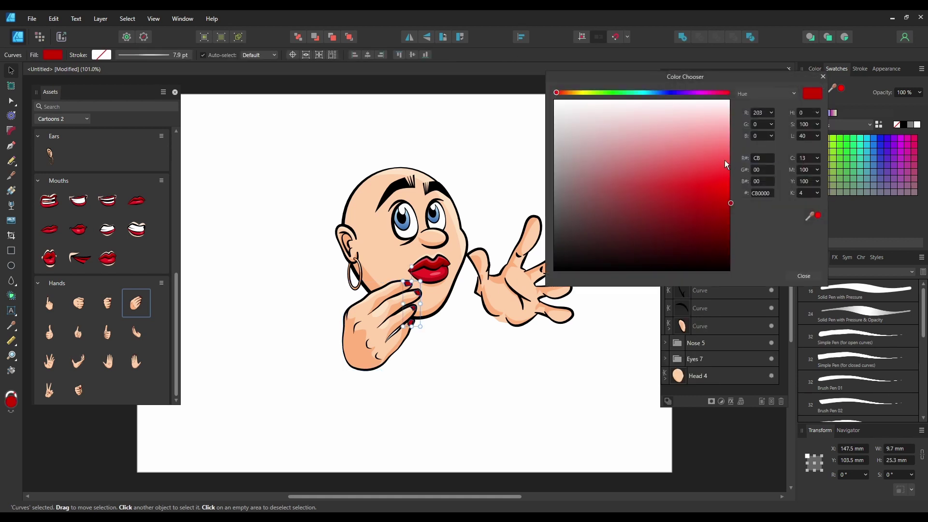
drag(557, 96, 705, 117)
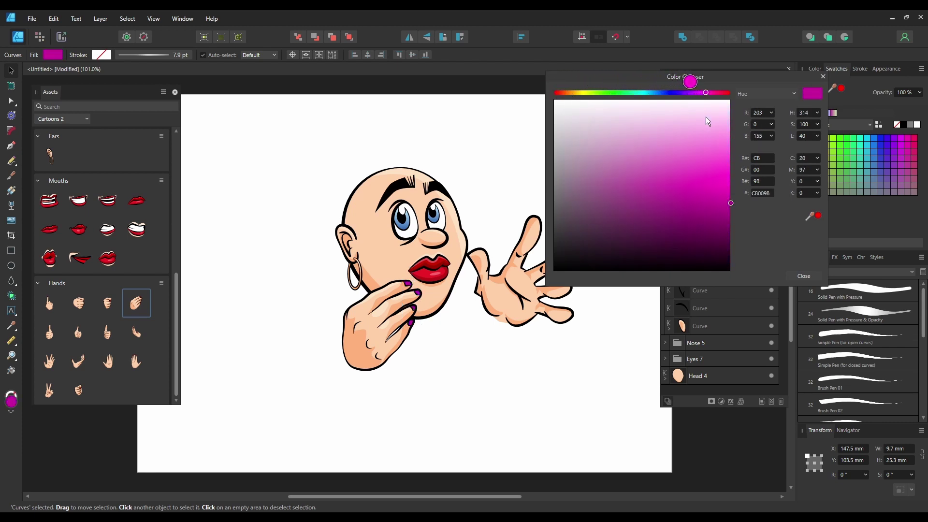
click(822, 76)
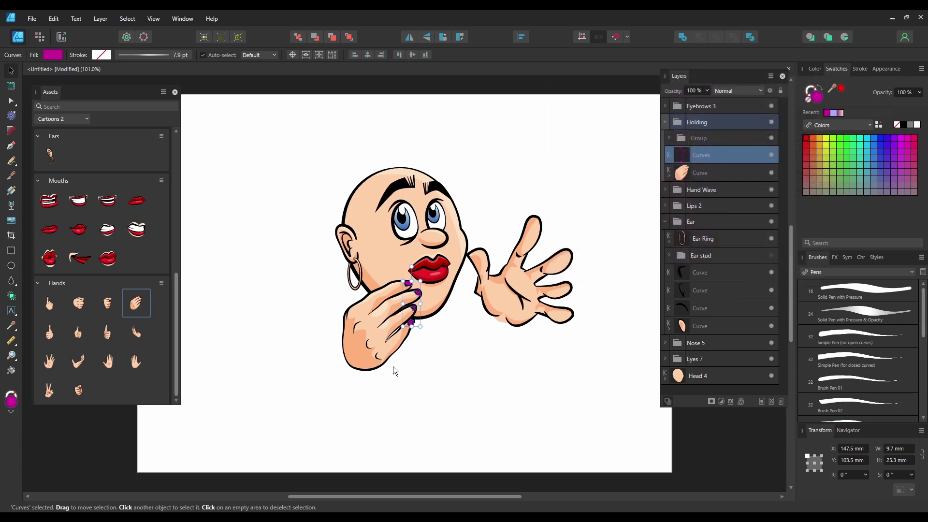
click(667, 123)
click(719, 122)
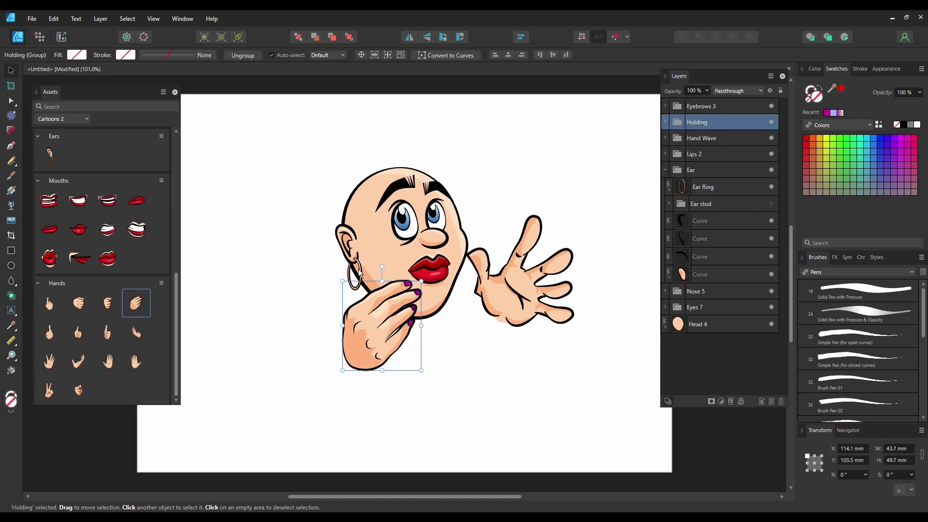
Step: Move both hands away from the face and group the six face parts
drag(361, 334, 257, 340)
drag(515, 277, 550, 315)
click(503, 184)
drag(294, 137, 489, 352)
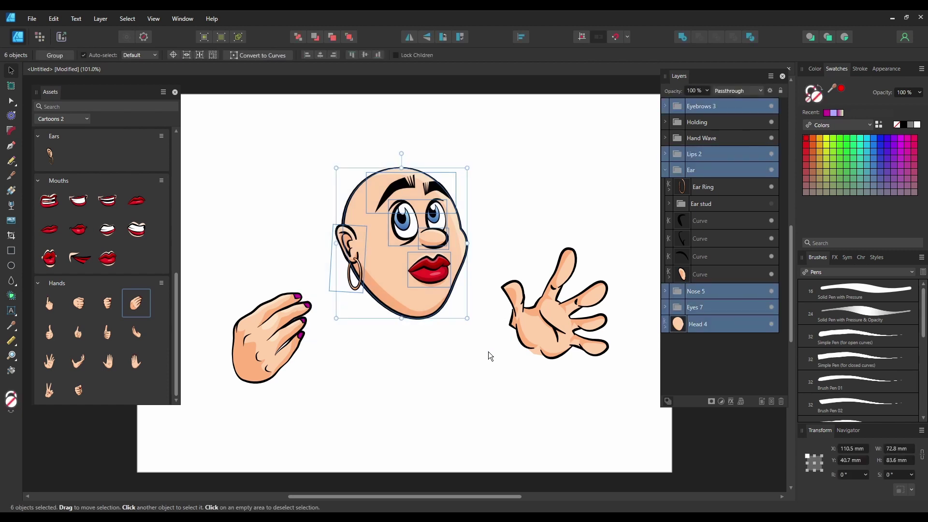
click(55, 55)
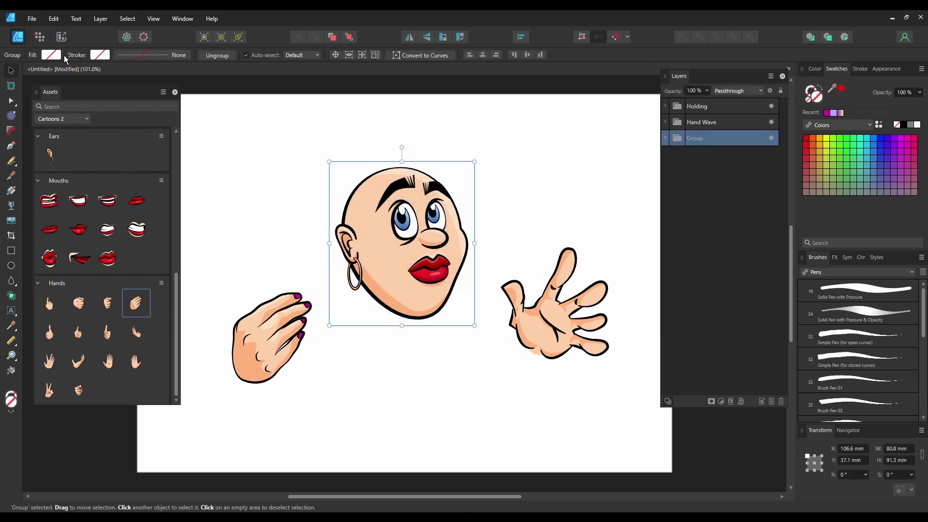
Step: Apply a Mesh warp to the face group, pulling its upper-right corner inward and bulging its right edge outward
click(740, 402)
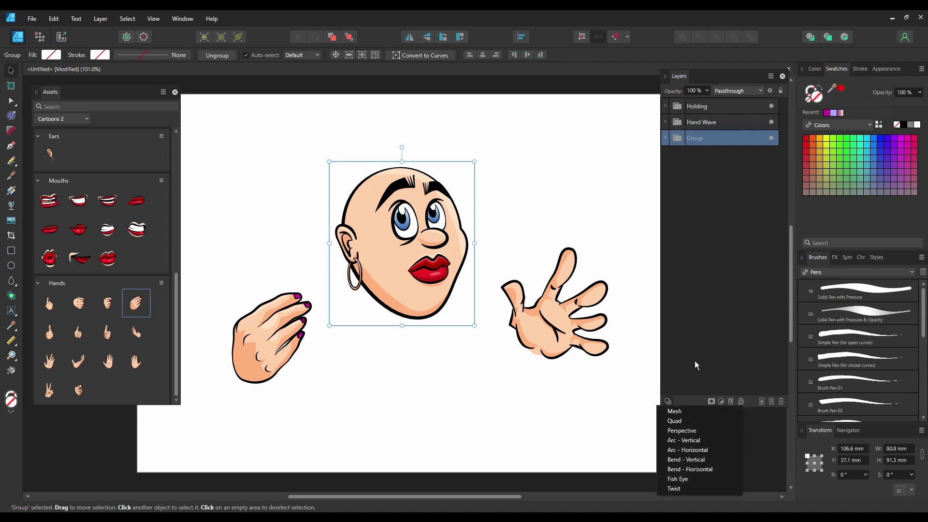
click(675, 421)
drag(474, 161, 425, 149)
drag(452, 236, 489, 234)
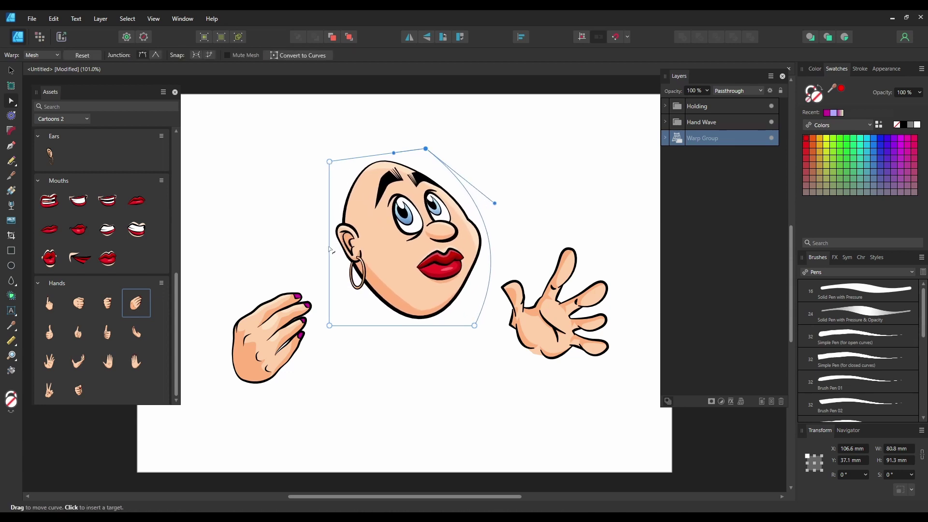
Step: Bulge the warp's left and bottom edges outward and fine-tune its lower-left and upper-right corners
drag(329, 249, 298, 248)
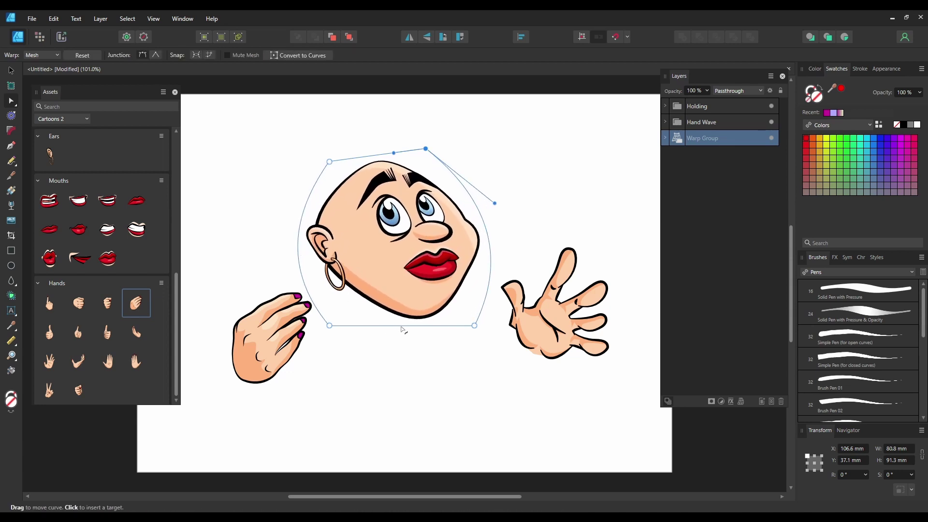
drag(402, 330, 405, 351)
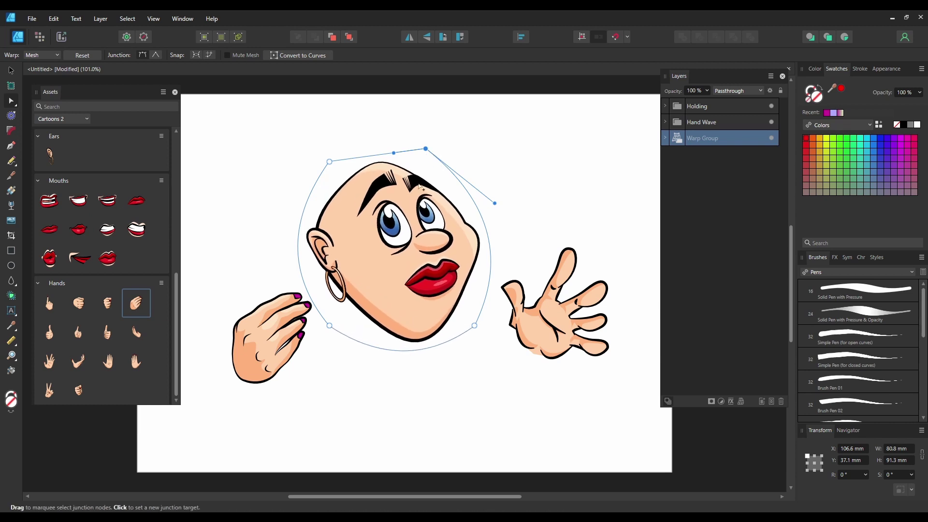
drag(329, 326, 335, 320)
drag(425, 148, 449, 155)
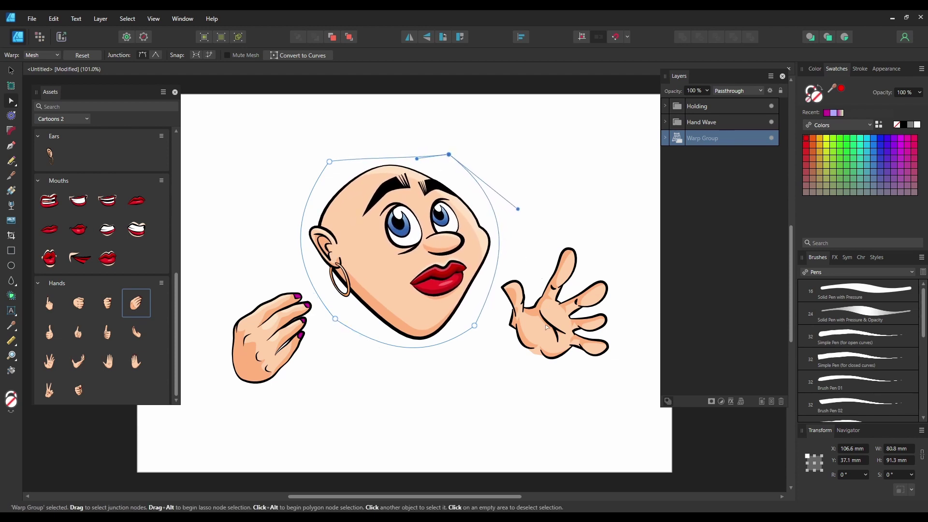
click(11, 70)
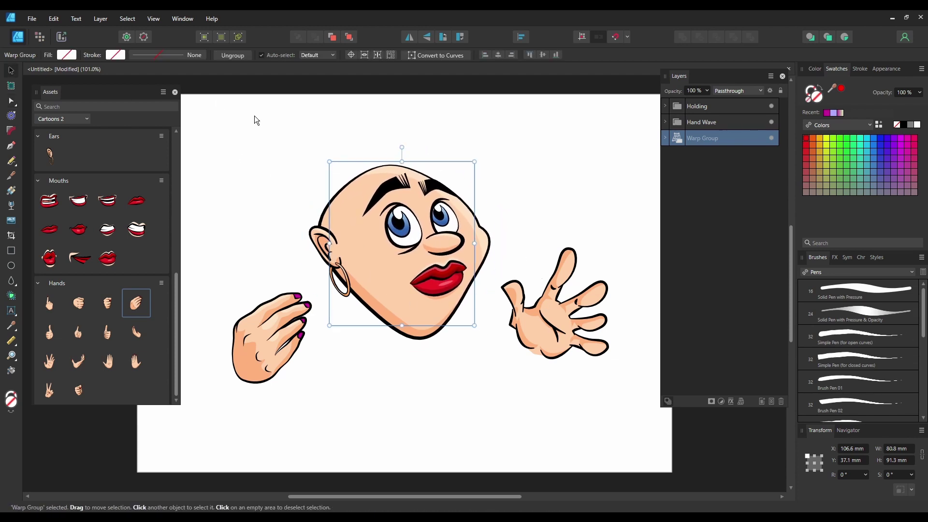
Step: Move the Holding hand back against the chin, to about X 107.6 mm, Y 110.2 mm
click(262, 179)
drag(268, 371, 360, 371)
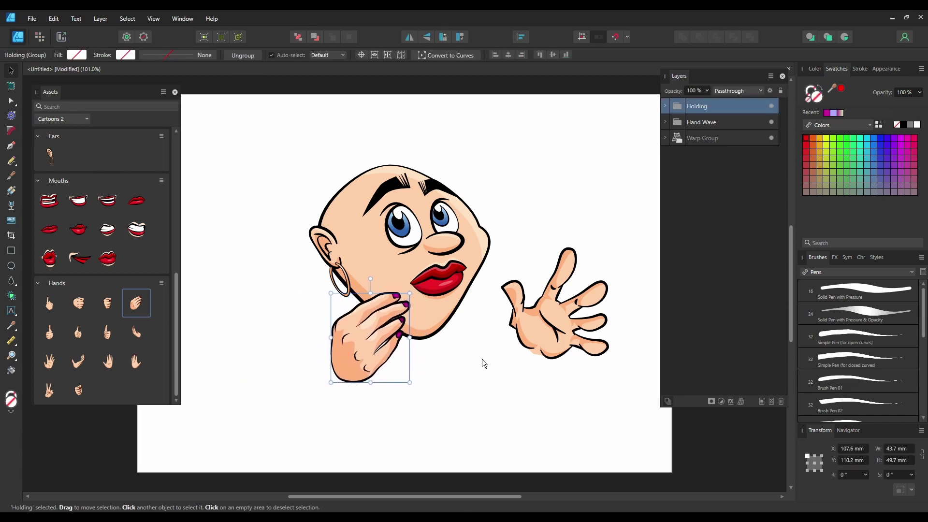
Step: Fill the lower lip of Lips 2 inside the warp group with the recently used magenta
click(695, 138)
click(665, 138)
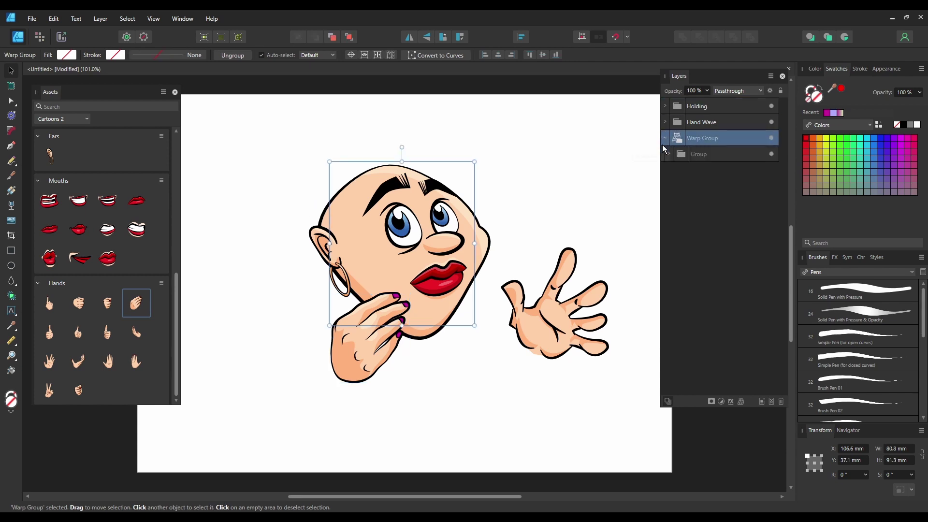
click(668, 154)
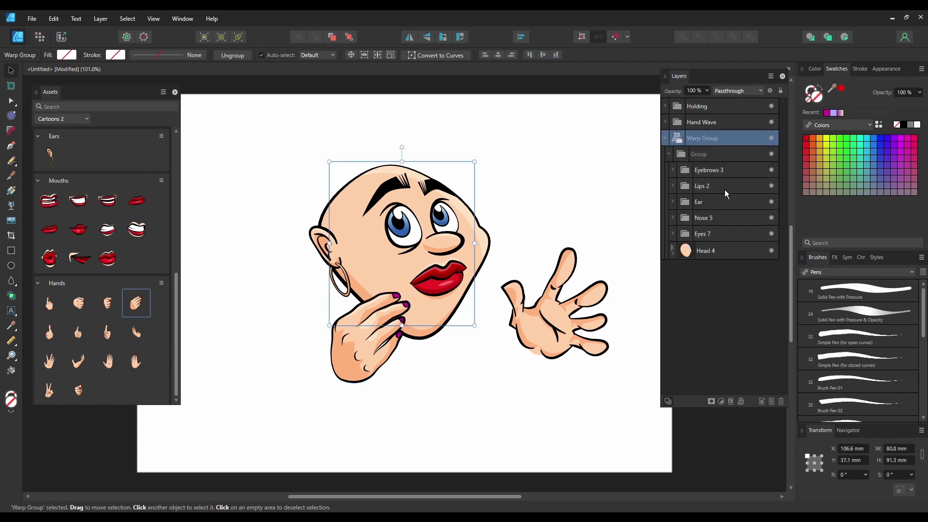
click(681, 188)
click(673, 186)
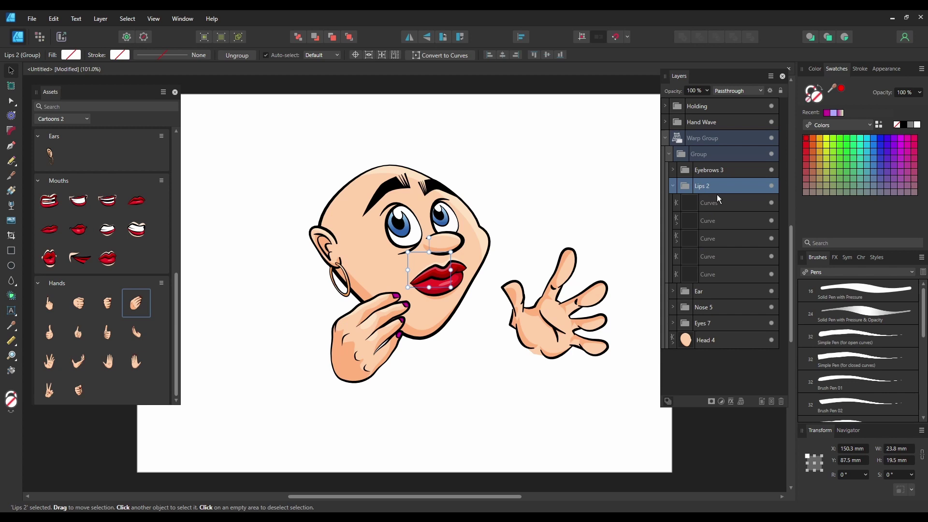
click(732, 237)
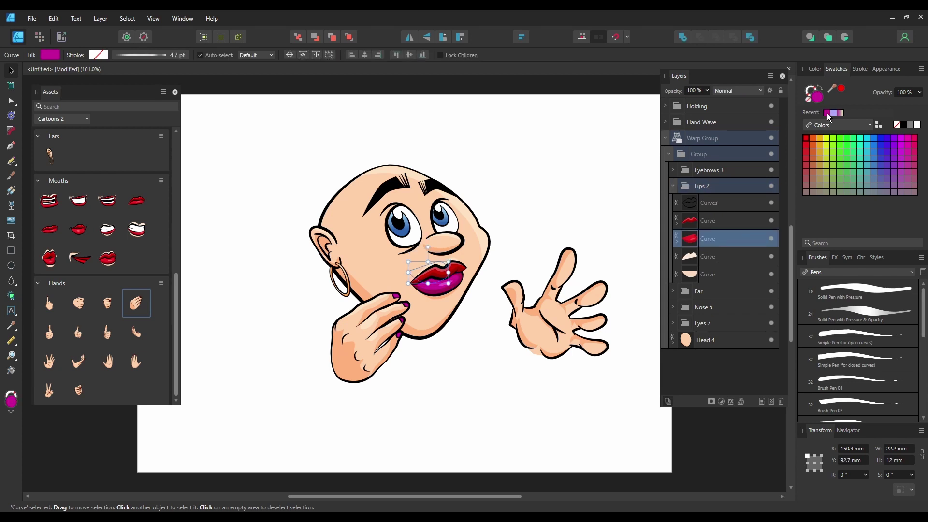
Step: Fill the upper lip of Lips 2 with orange and deselect it
click(746, 216)
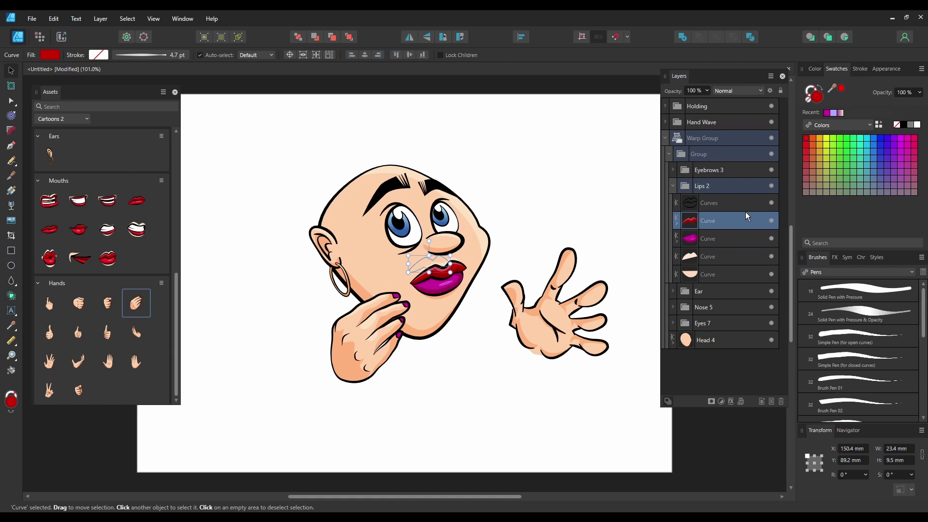
click(816, 139)
click(513, 404)
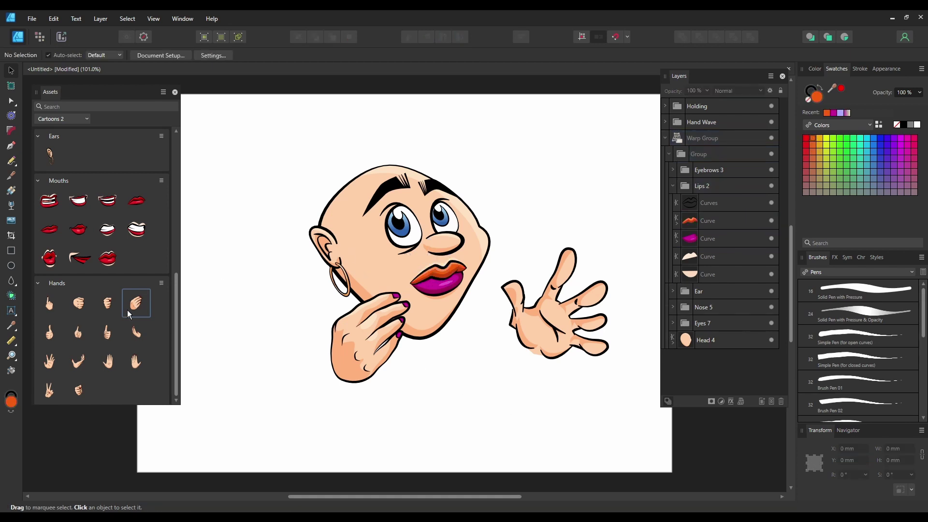
Step: Delete the whole warped face together with both hands
drag(249, 132, 657, 428)
key(Delete)
Step: Start a new face from Cartoons 2 with Head 2, the Half closed eyes and the Ginger Brows above them
scroll(88, 242, up, 10)
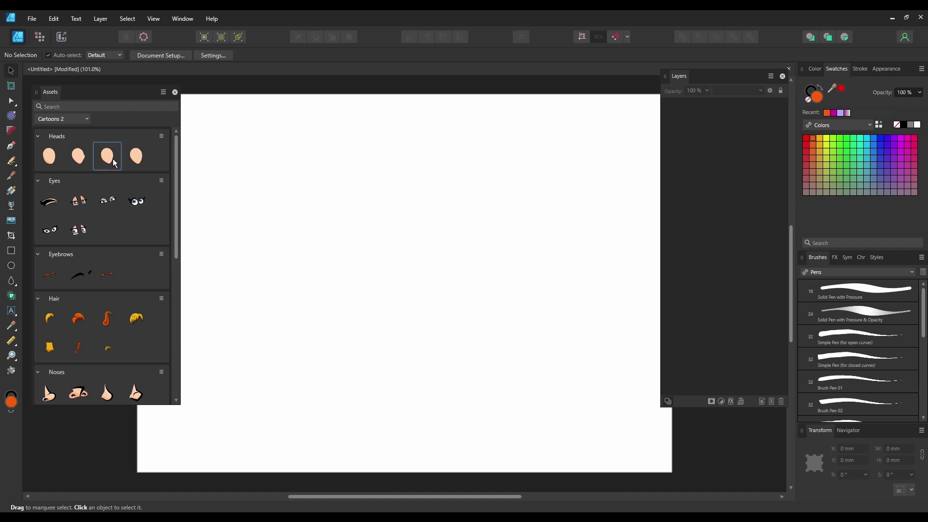
drag(115, 163, 425, 270)
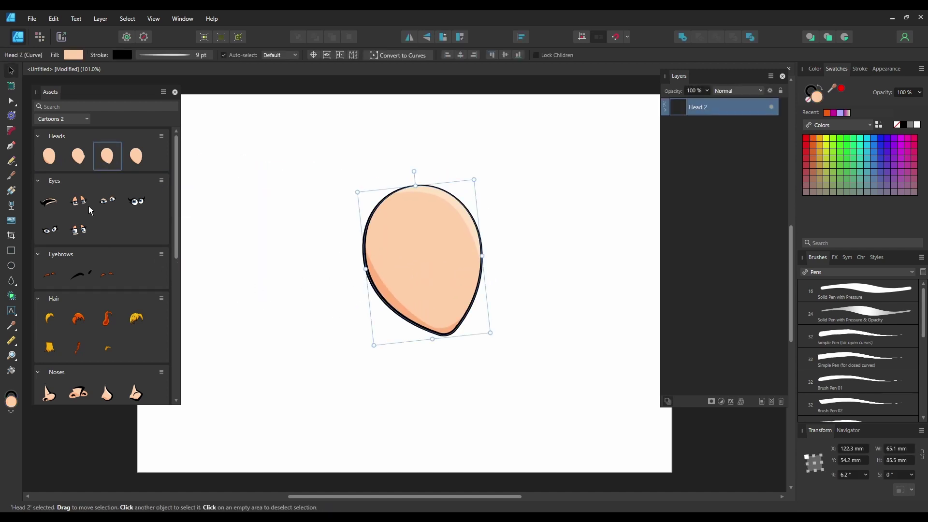
drag(91, 210, 438, 246)
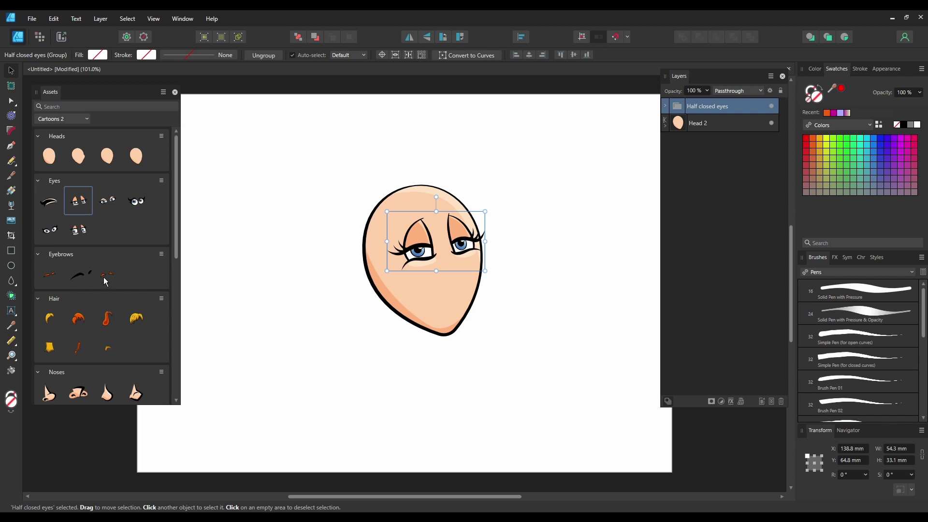
drag(49, 274, 431, 215)
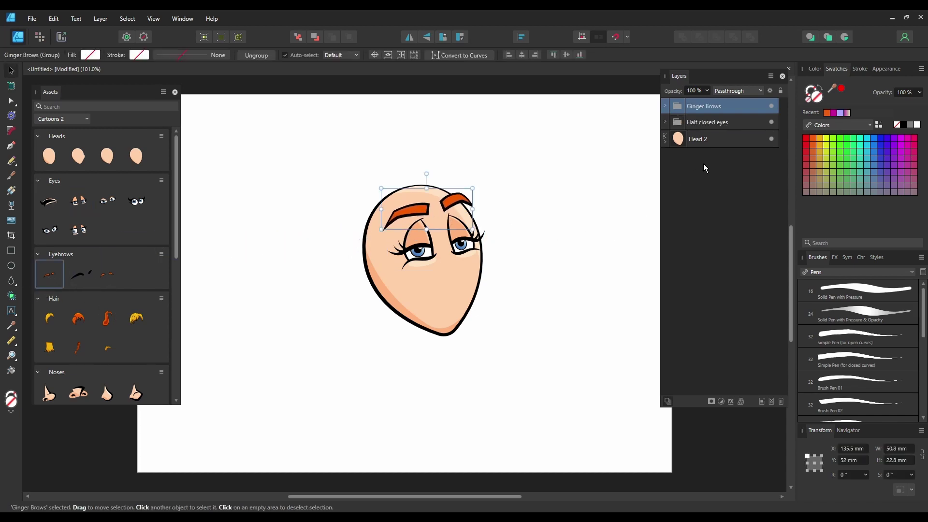
Step: Recolour both curves of the Ginger Brows with the recently used magenta
click(666, 106)
click(737, 123)
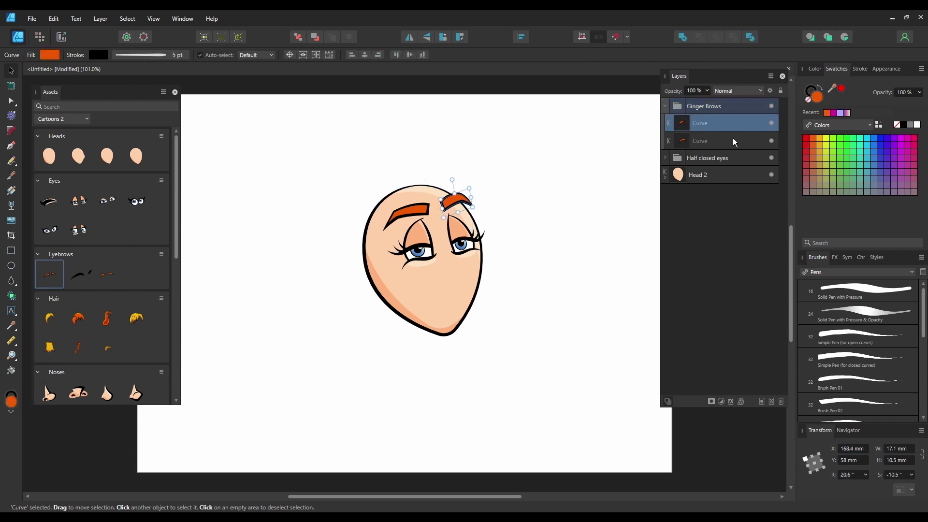
shift+click(733, 139)
click(834, 112)
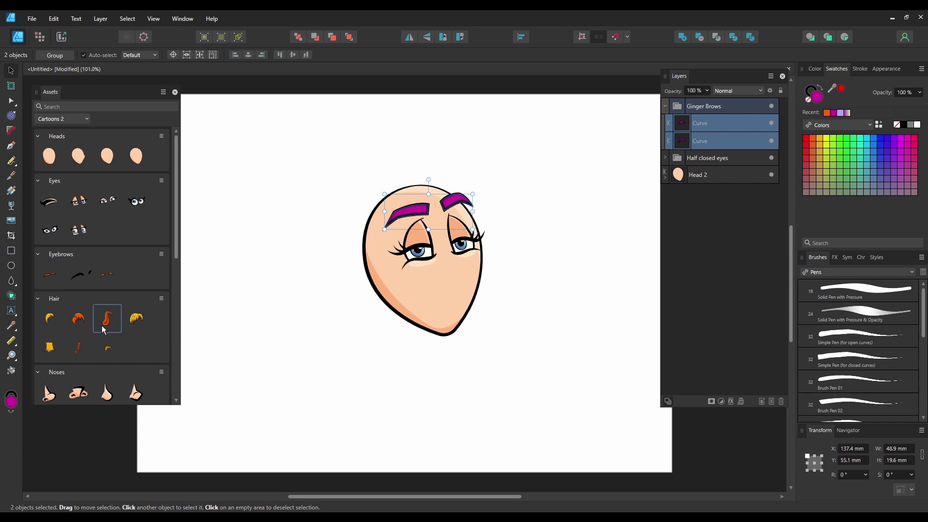
Step: Add the Jessica Hair over the head and move its layer out of the Ginger Brows group to just beneath it
drag(106, 318, 401, 294)
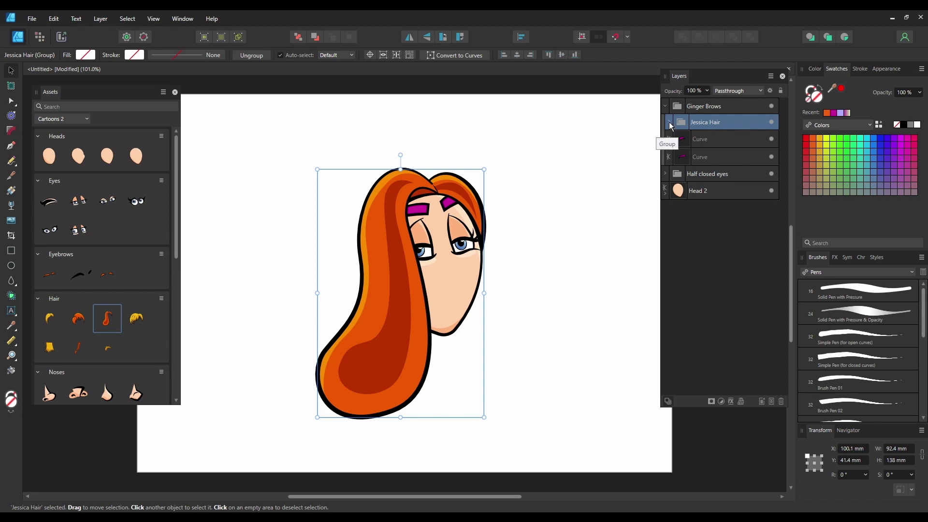
click(669, 122)
click(670, 122)
drag(681, 123, 671, 166)
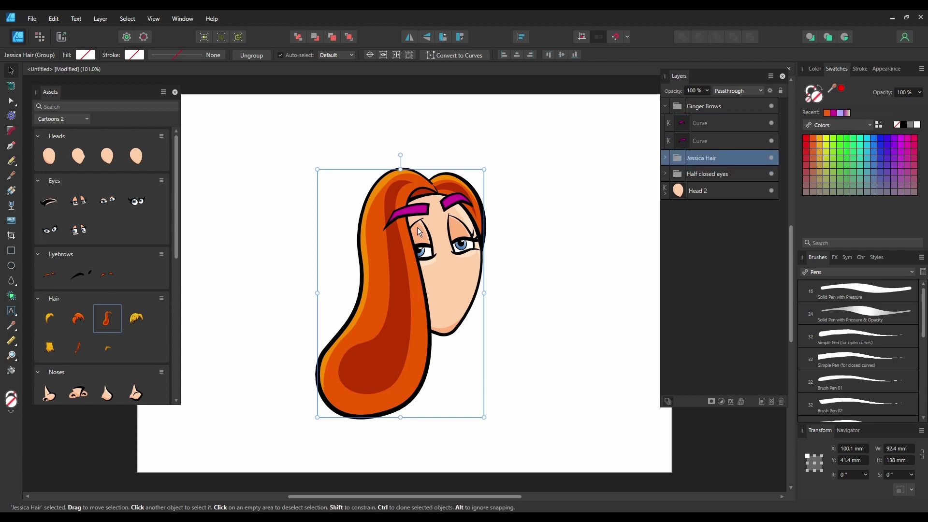
Step: Select all Jessica Hair curves that share the orange fill, recolour them with the recently used magenta and deselect
click(664, 160)
click(734, 179)
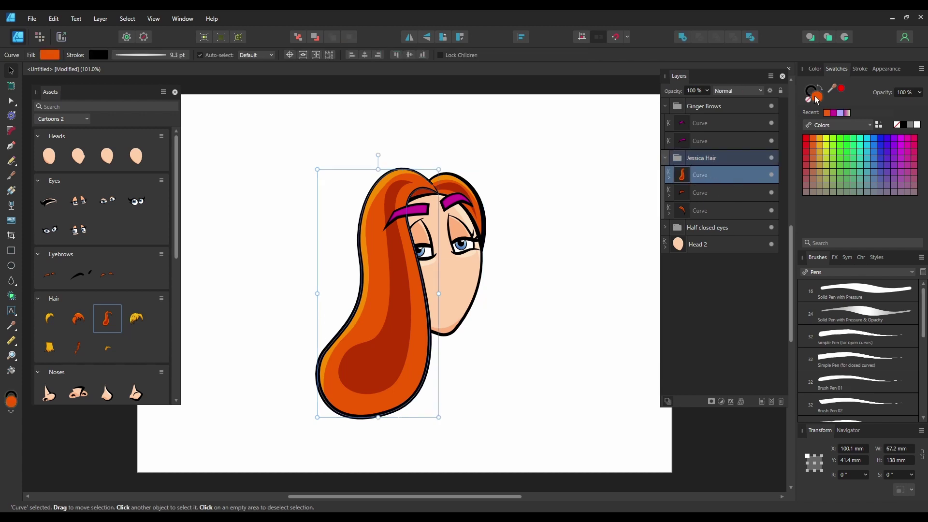
click(122, 18)
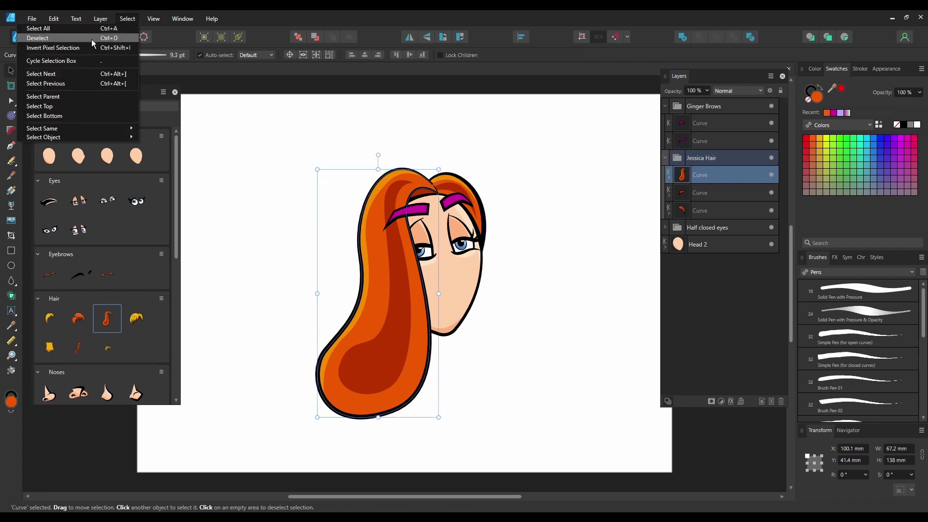
mouse_move(82, 128)
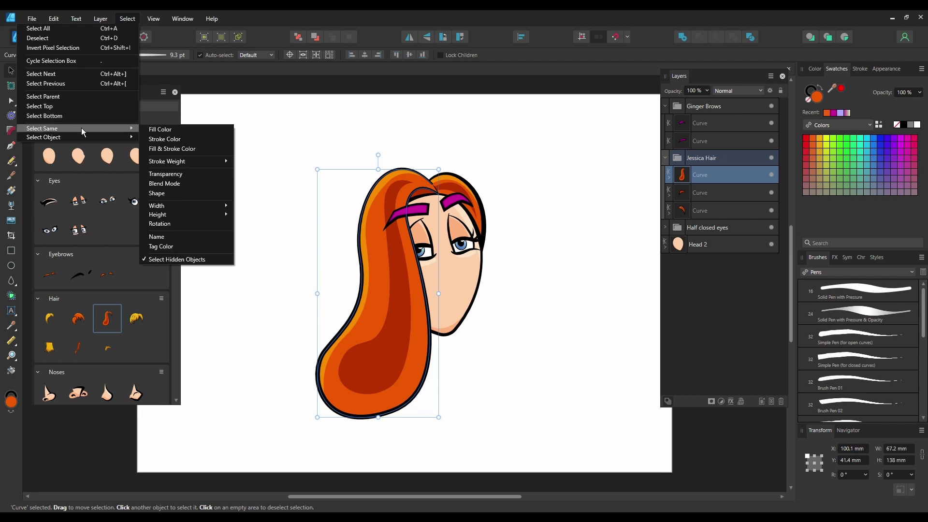
click(156, 129)
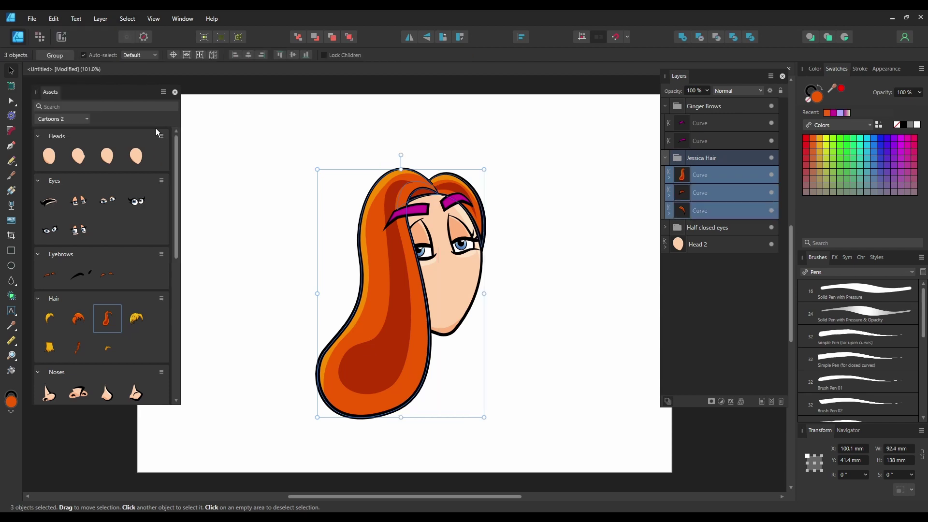
click(833, 112)
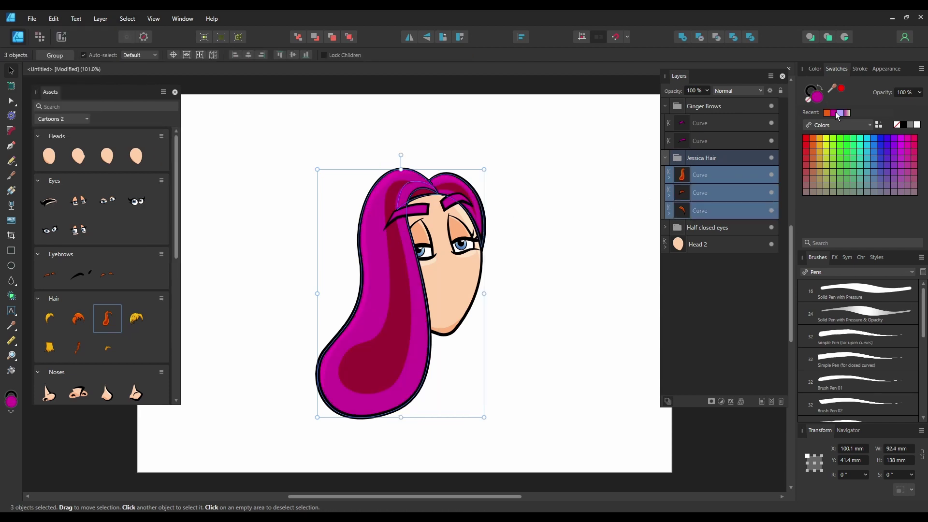
click(557, 363)
Step: Place Nose 1 between and just below the eyes, and collapse the hair and brow layer groups
scroll(71, 334, down, 1)
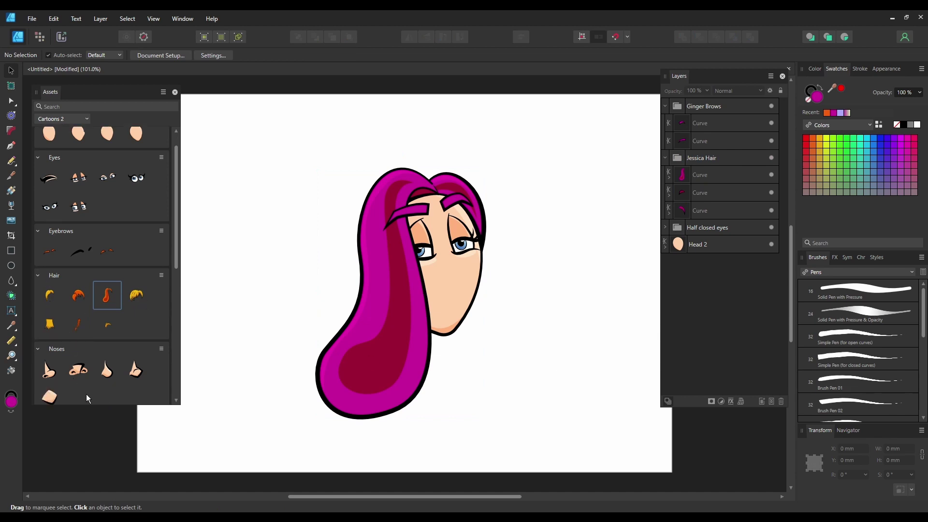
drag(135, 370, 448, 262)
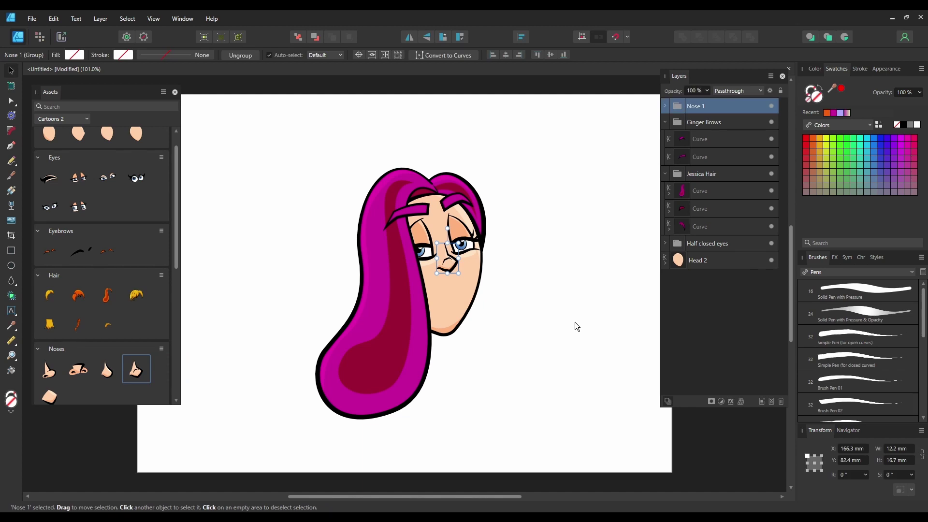
click(665, 173)
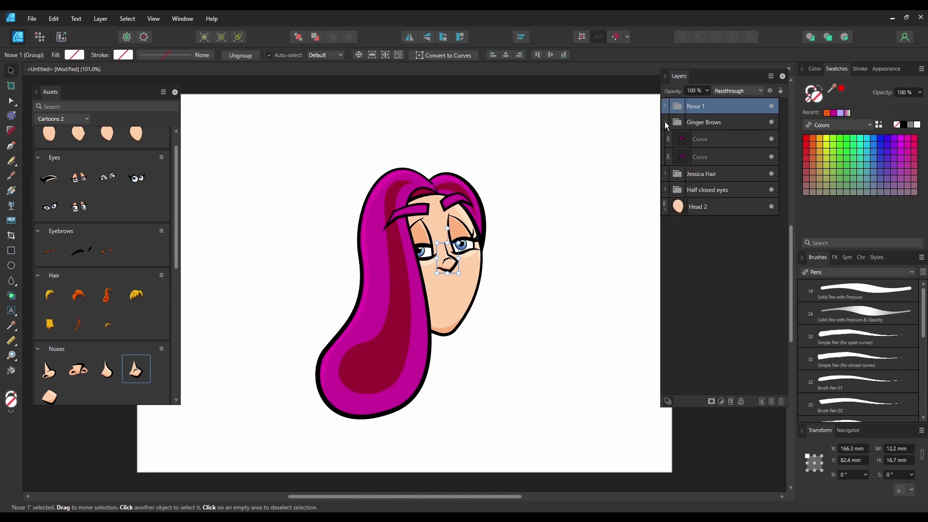
click(665, 122)
Step: Add the Pout mouth below the nose, move its layer beneath the Half closed eyes and shrink it to about 22.6 mm wide
scroll(97, 334, down, 5)
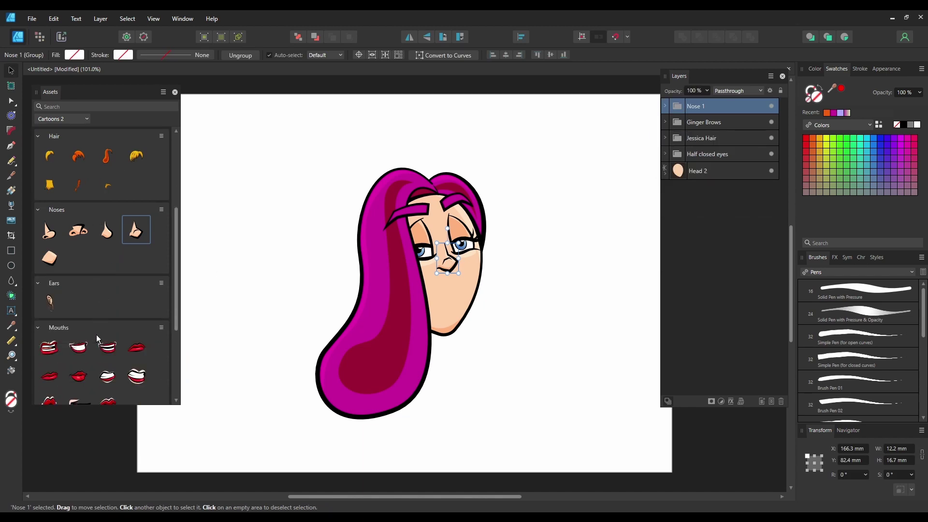
scroll(97, 335, down, 1)
drag(78, 354, 421, 326)
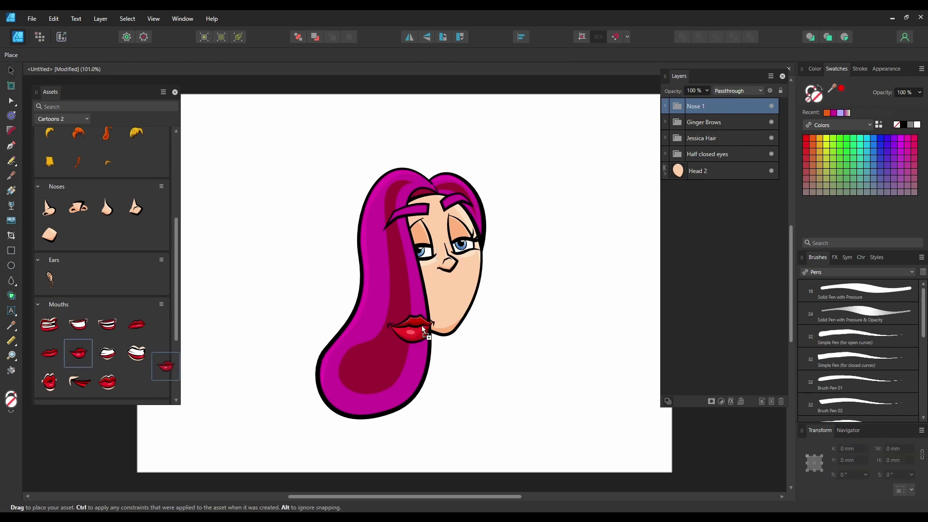
drag(445, 291, 445, 291)
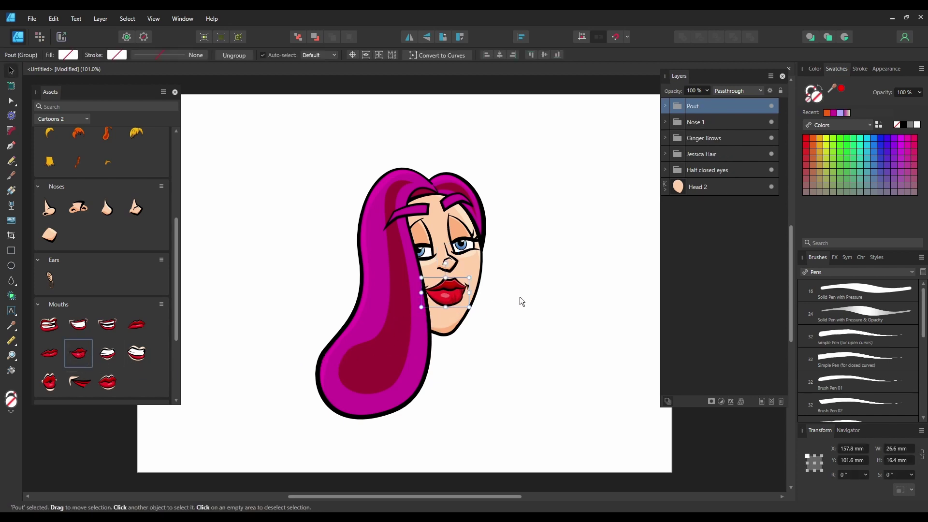
drag(680, 102, 681, 178)
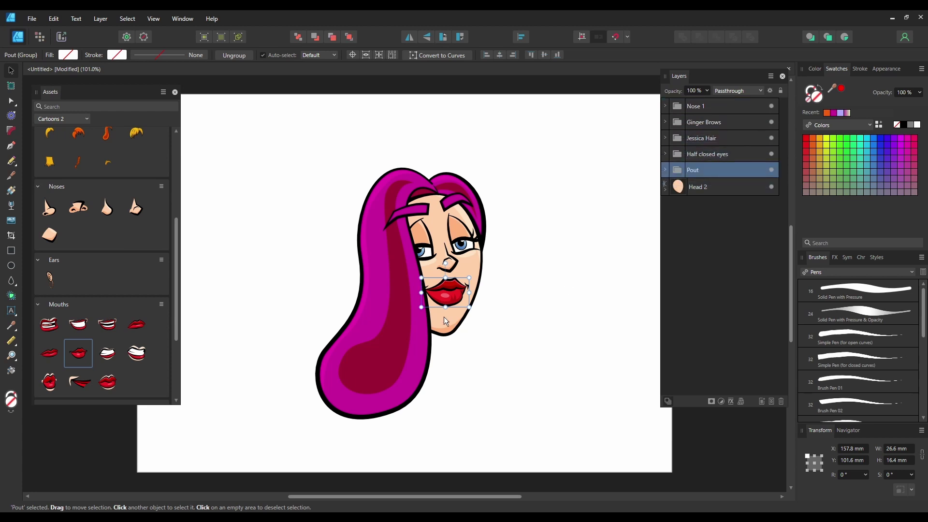
drag(421, 307, 453, 290)
click(487, 375)
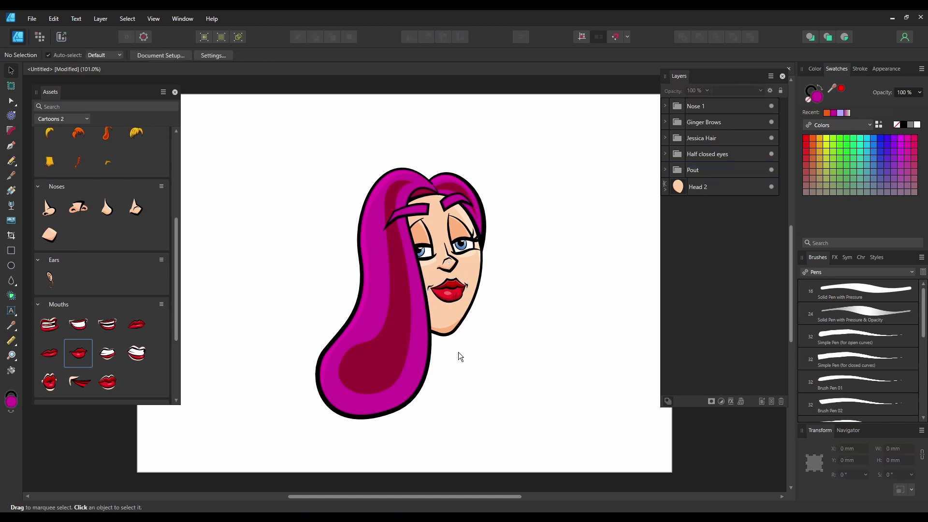
Step: Select every object with the same fill colour as Head 2 and recolour the skin light blue (A9C3FF)
click(451, 315)
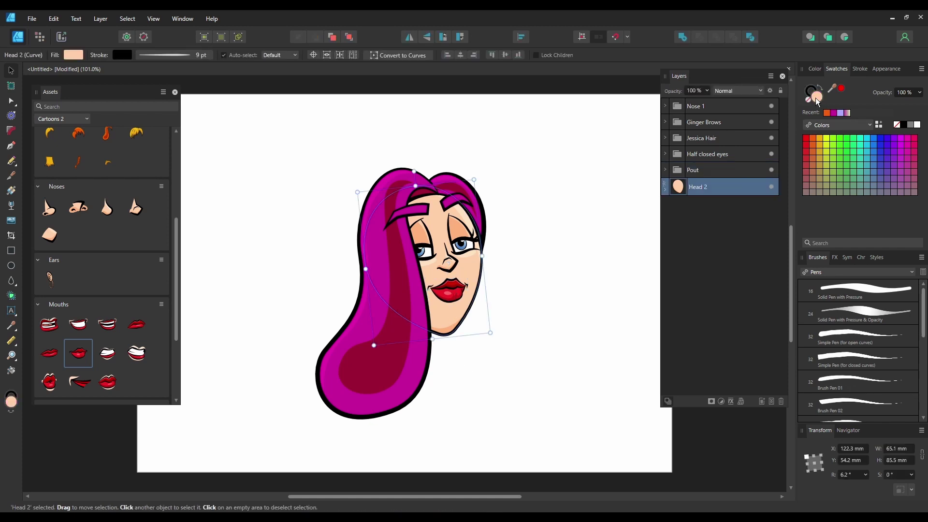
click(127, 19)
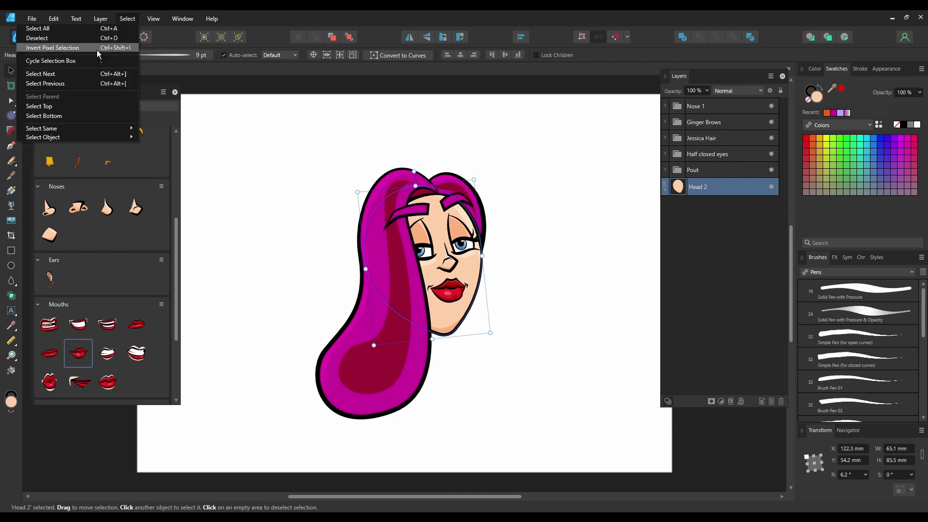
mouse_move(91, 130)
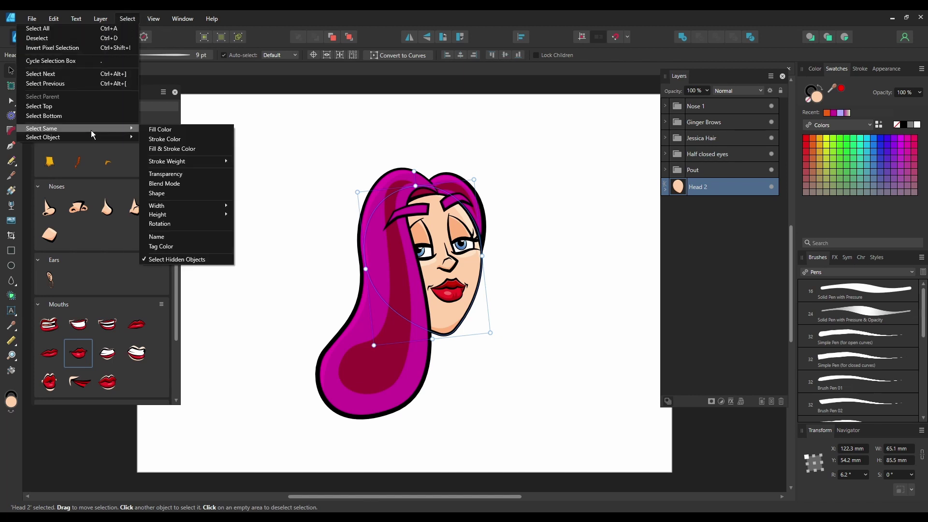
click(160, 130)
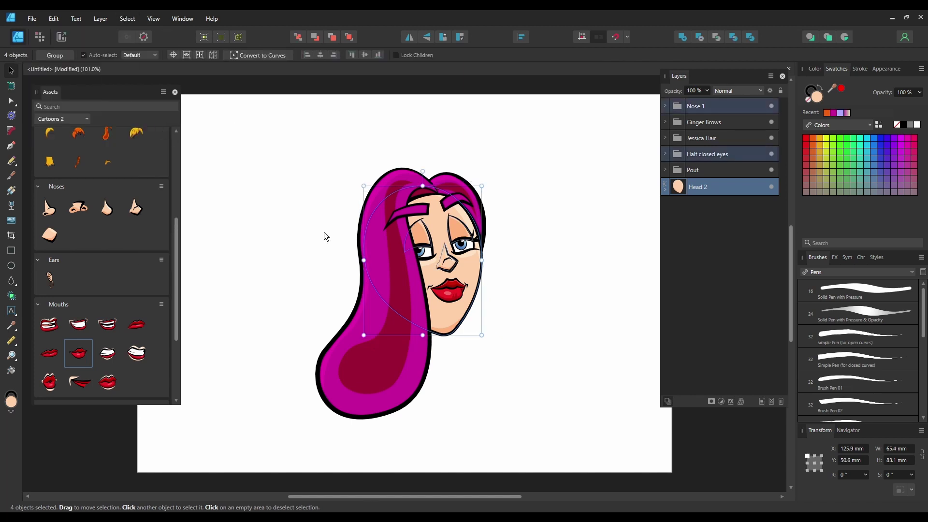
click(817, 96)
drag(643, 92, 664, 99)
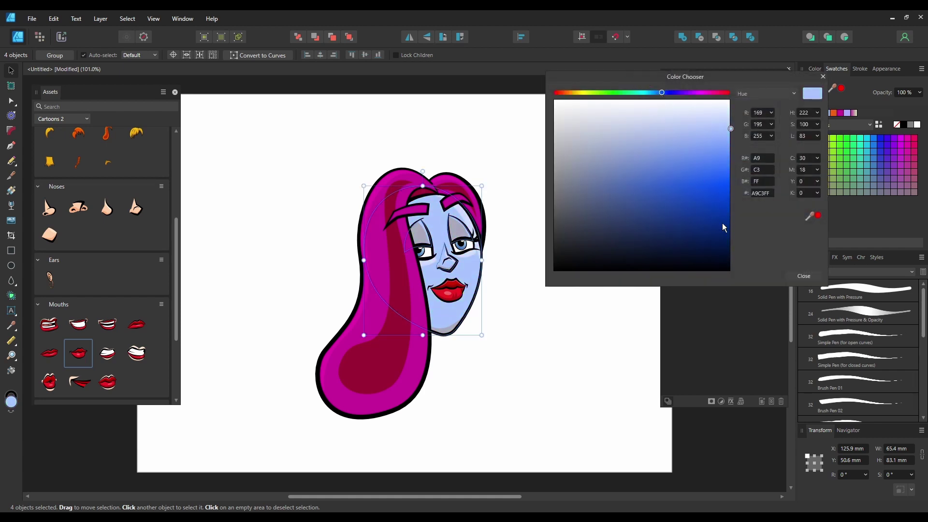
click(803, 276)
click(603, 353)
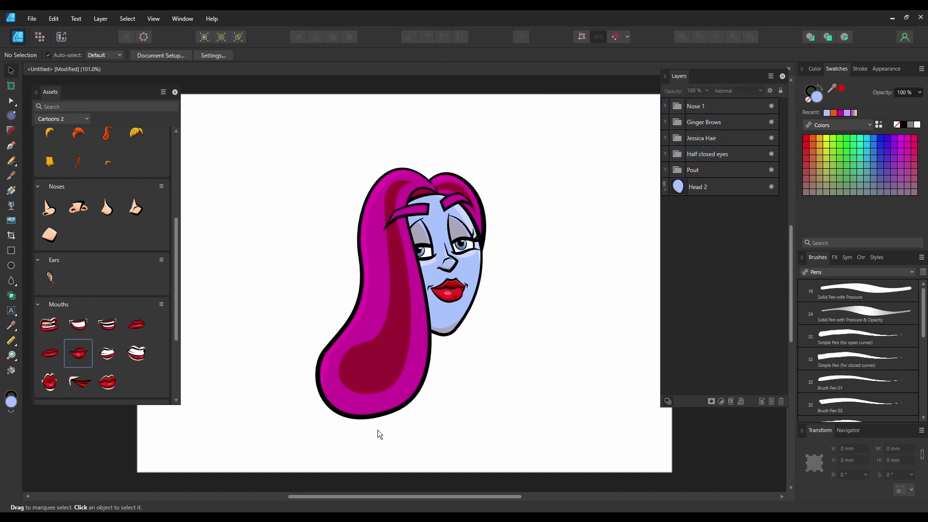
Step: Add the Thumbs Up Palm Face hand beside the chin and fill its skin curve with the recently used light blue
scroll(132, 319, down, 5)
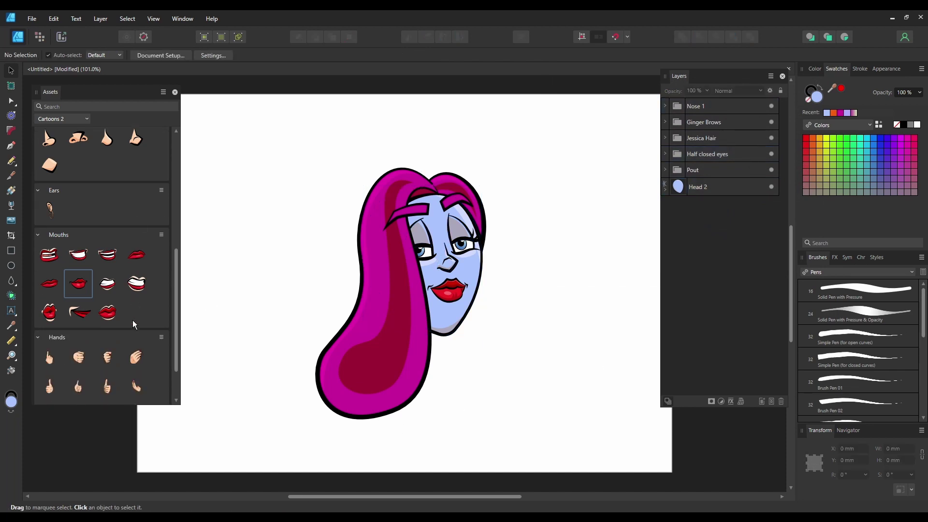
drag(82, 333, 497, 297)
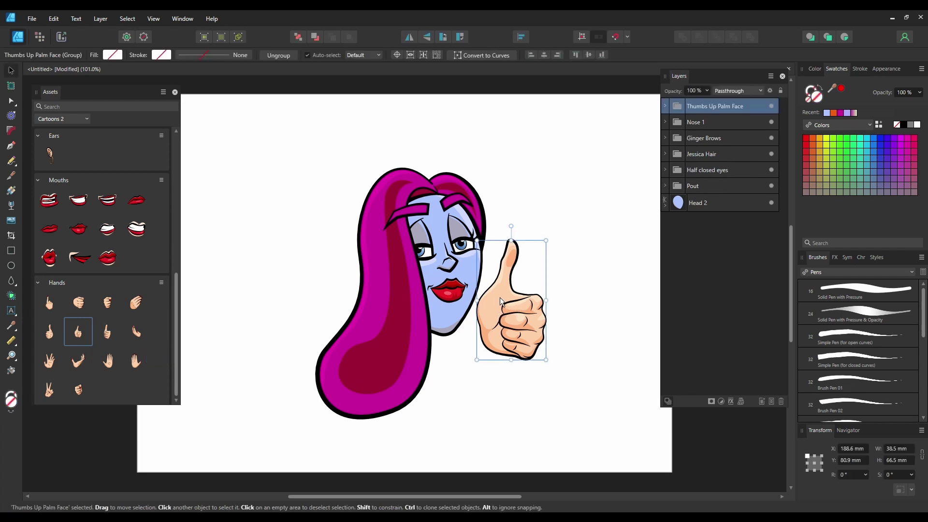
click(665, 103)
click(734, 141)
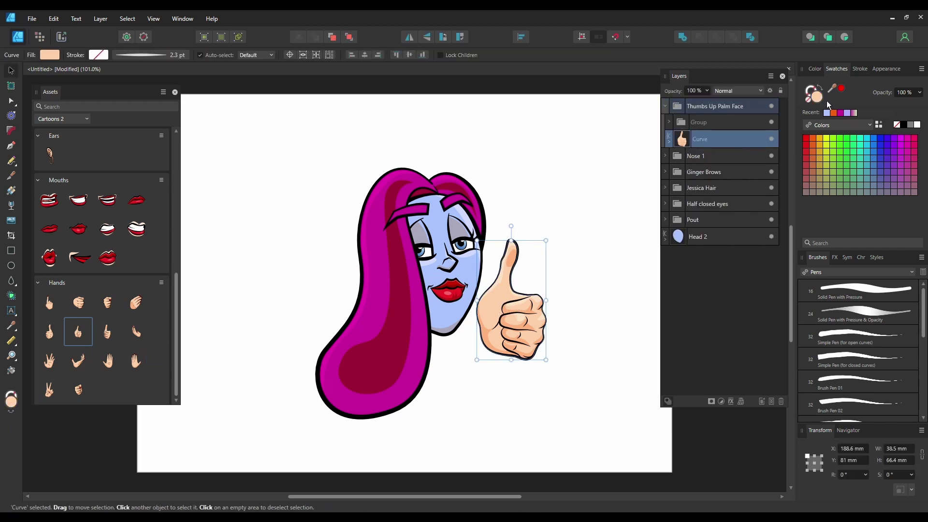
click(828, 113)
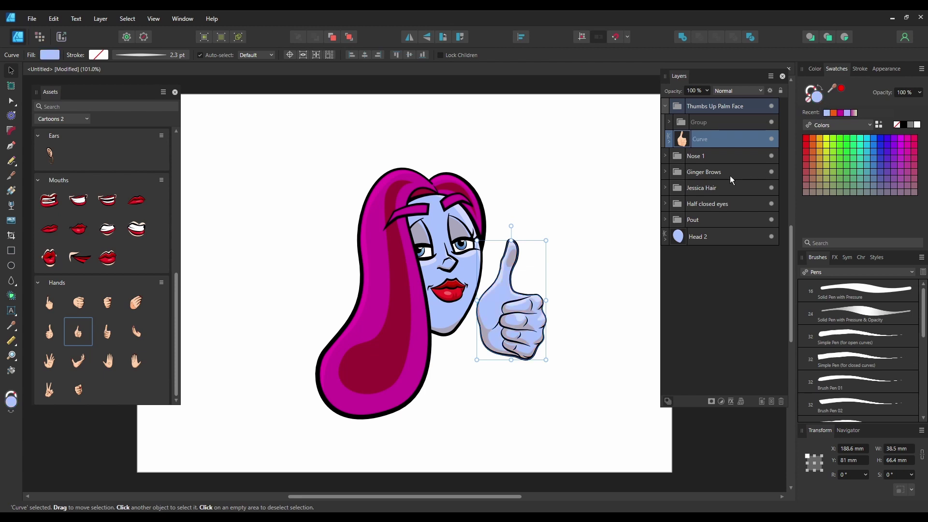
click(590, 312)
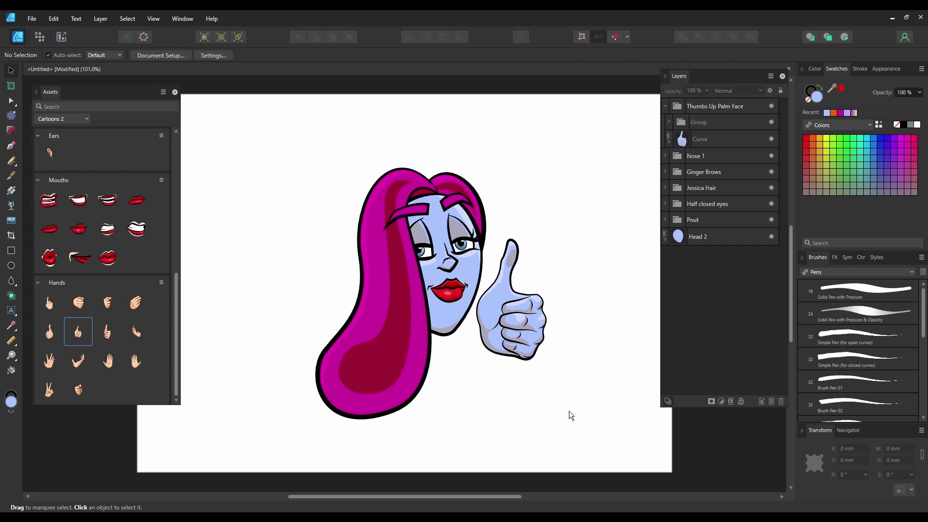
Step: Replace the Pout mouth with Grimmace 2, positioned below the nose
click(457, 290)
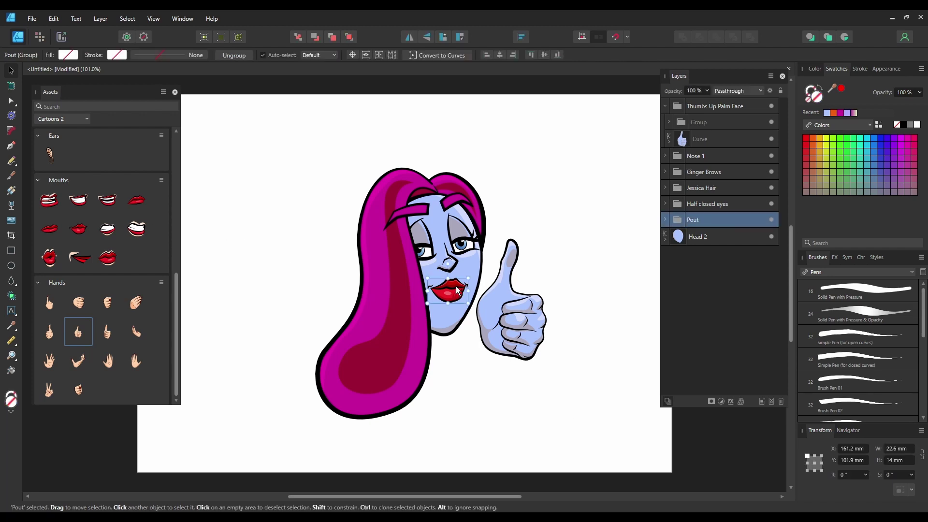
key(Delete)
drag(107, 229, 462, 294)
drag(448, 296, 458, 292)
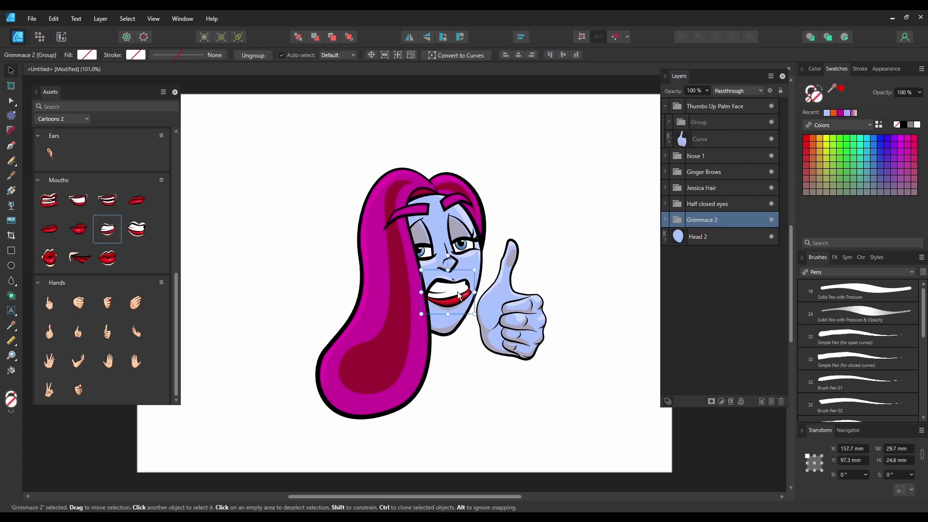
click(544, 430)
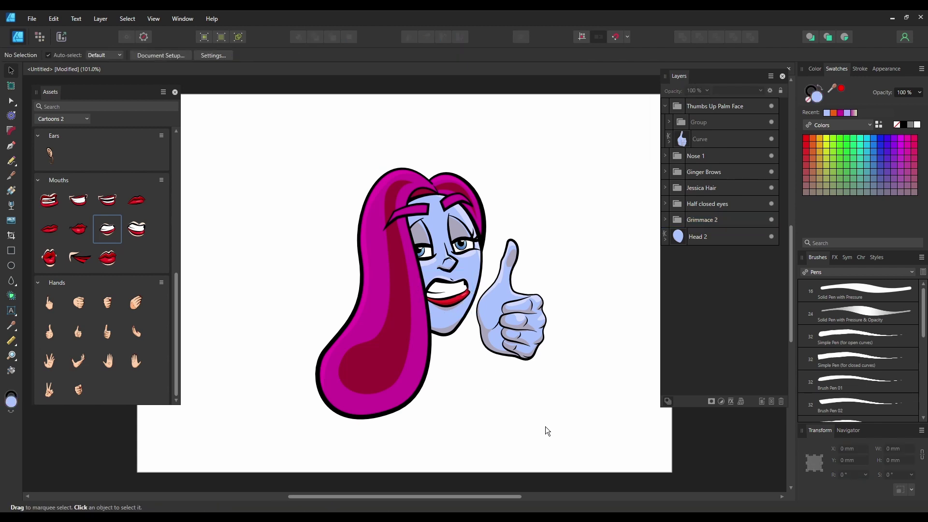
Step: Replace the thumbs-up hand with Fist Palm, flip it horizontally and rotate it to about -31.3°
click(526, 344)
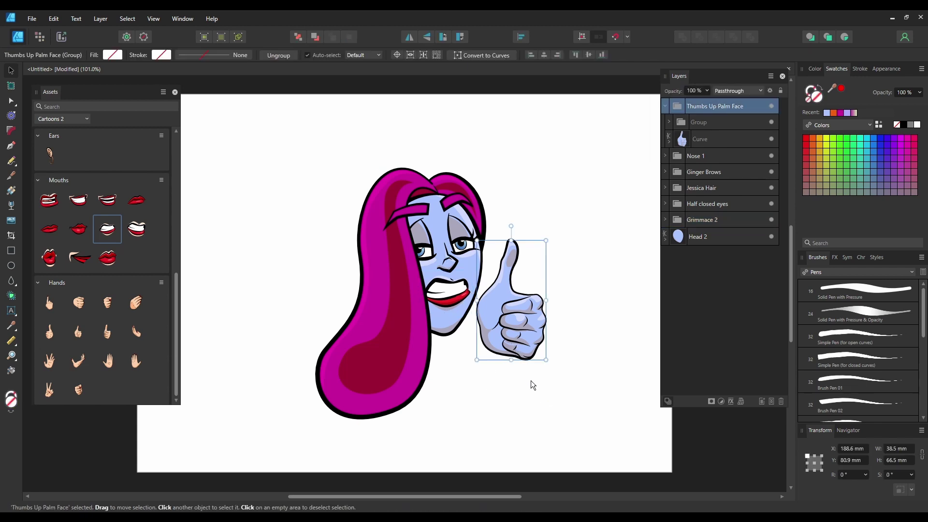
key(Delete)
drag(91, 386, 519, 352)
click(407, 38)
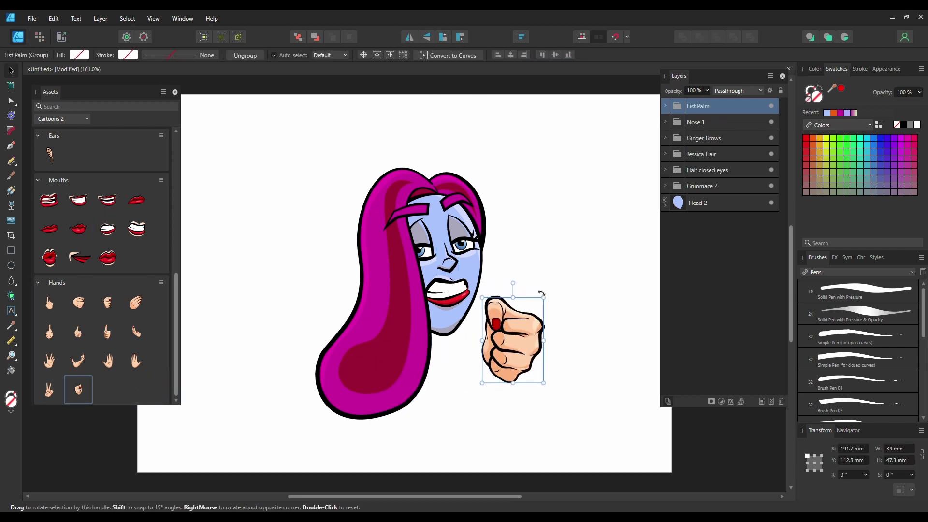
drag(548, 297, 560, 319)
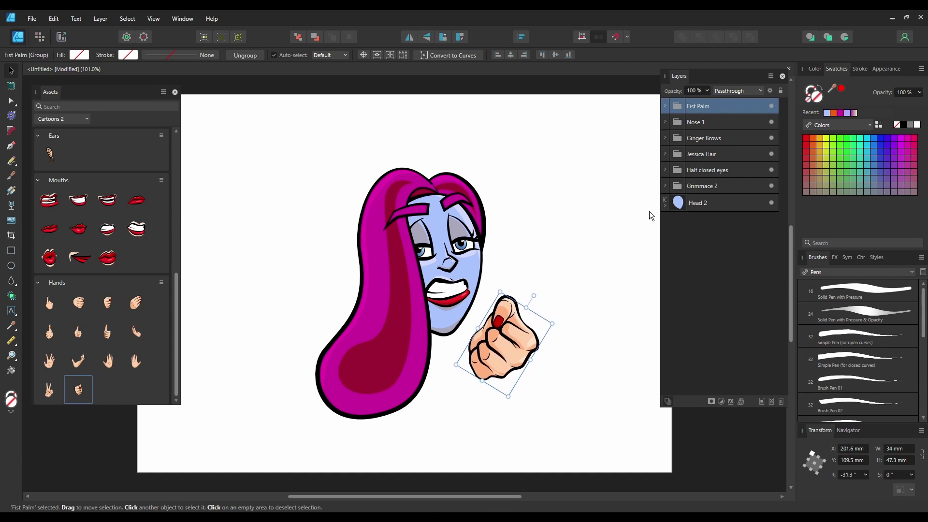
Step: Fill the Fist Palm's skin curve with the recent light blue and its nail with the recent magenta
click(664, 106)
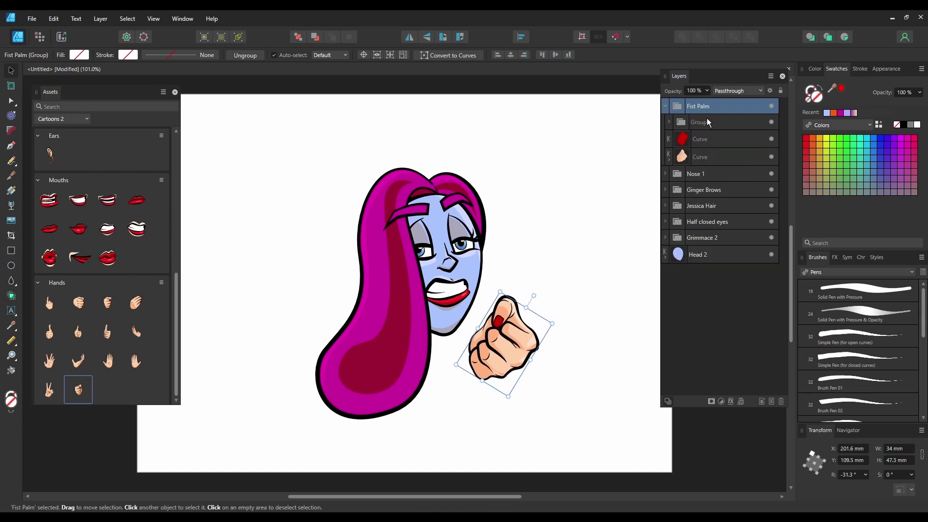
click(729, 162)
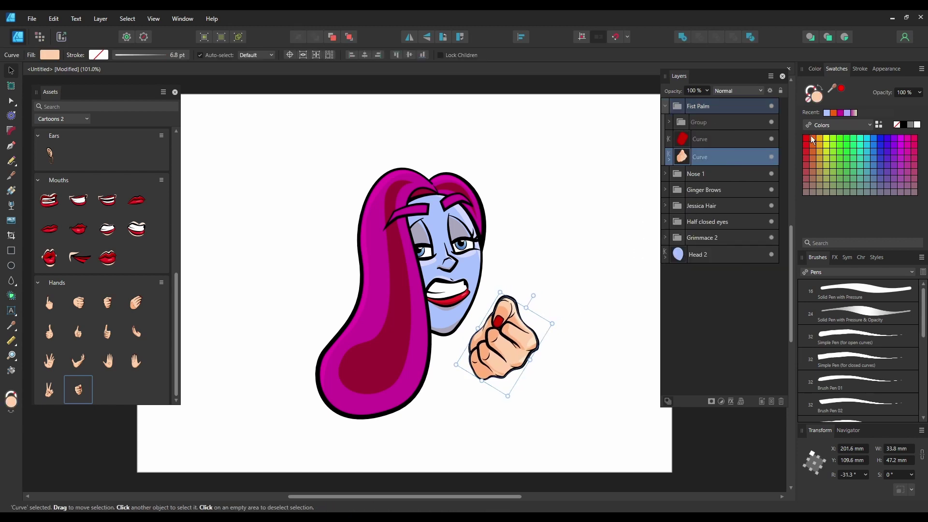
click(826, 114)
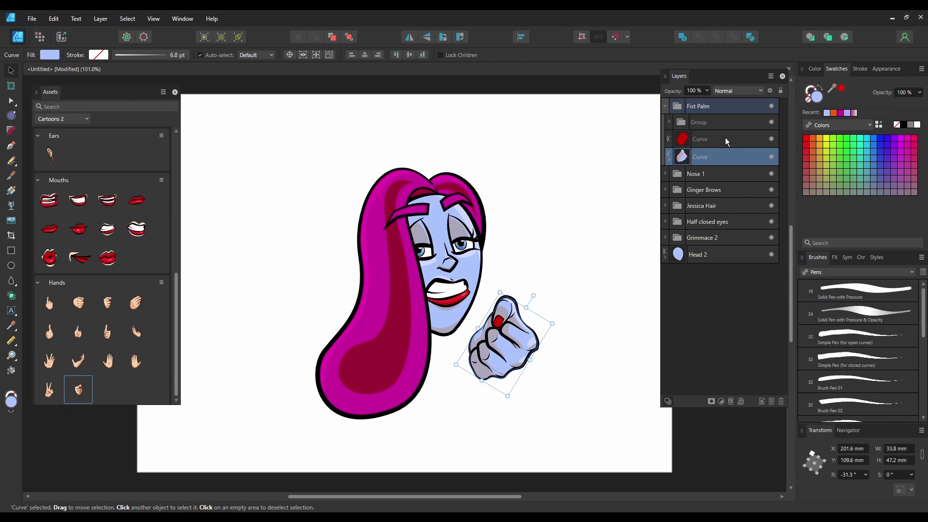
click(726, 139)
click(840, 112)
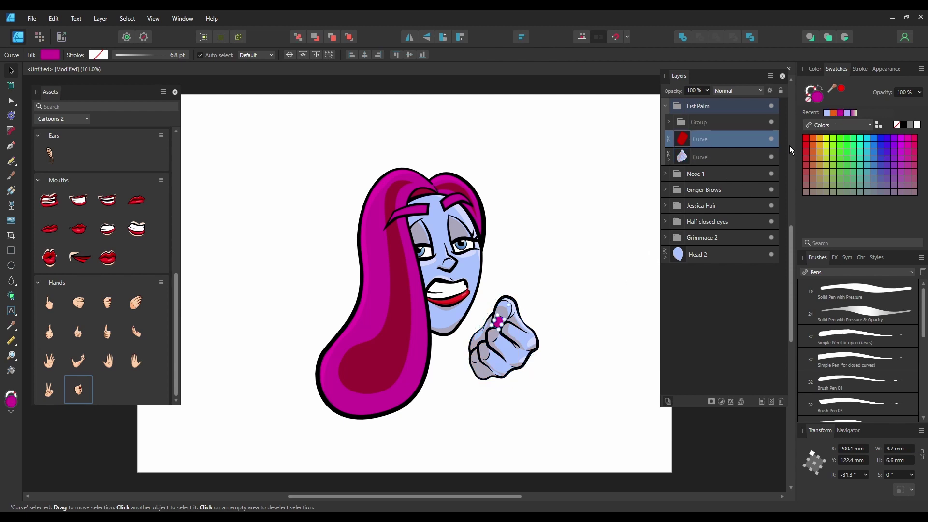
click(606, 271)
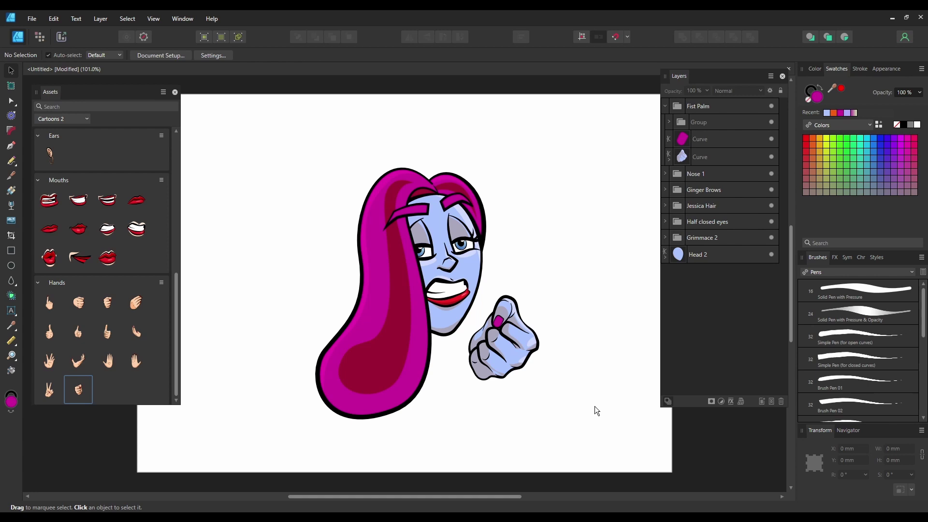